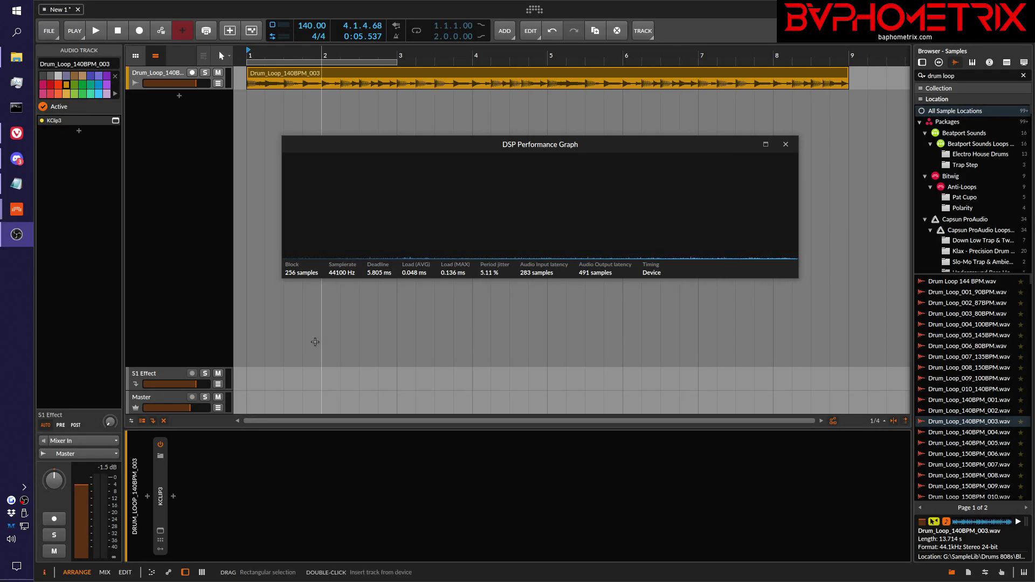
Step: Review the KClip 3 plug-in window, close it, and select the KClip3 device in the chain
click(162, 532)
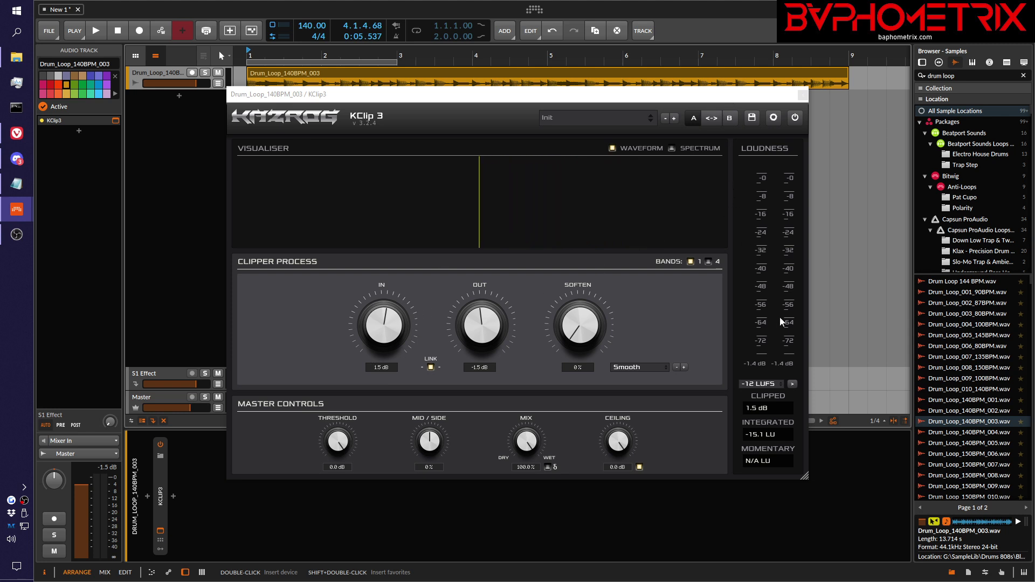
click(802, 95)
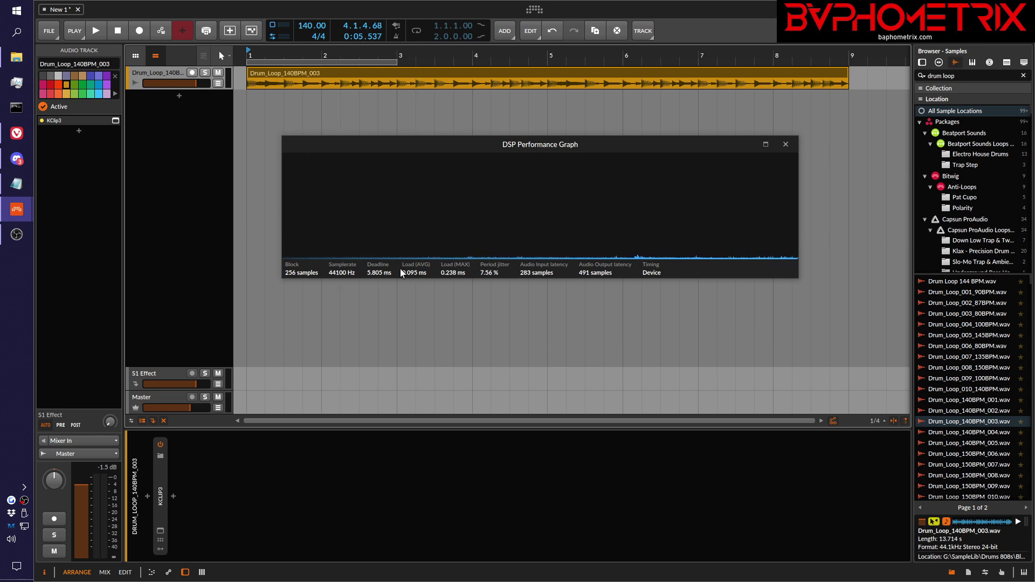
click(163, 495)
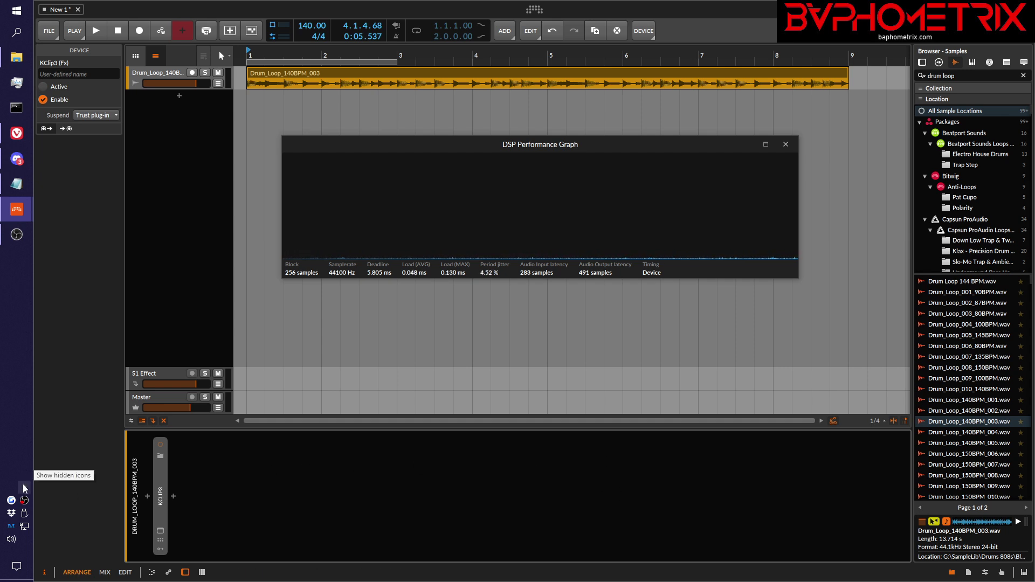
Step: Check the MOTU audio interface settings (44100 Hz, 256 samples) and close them again
click(12, 527)
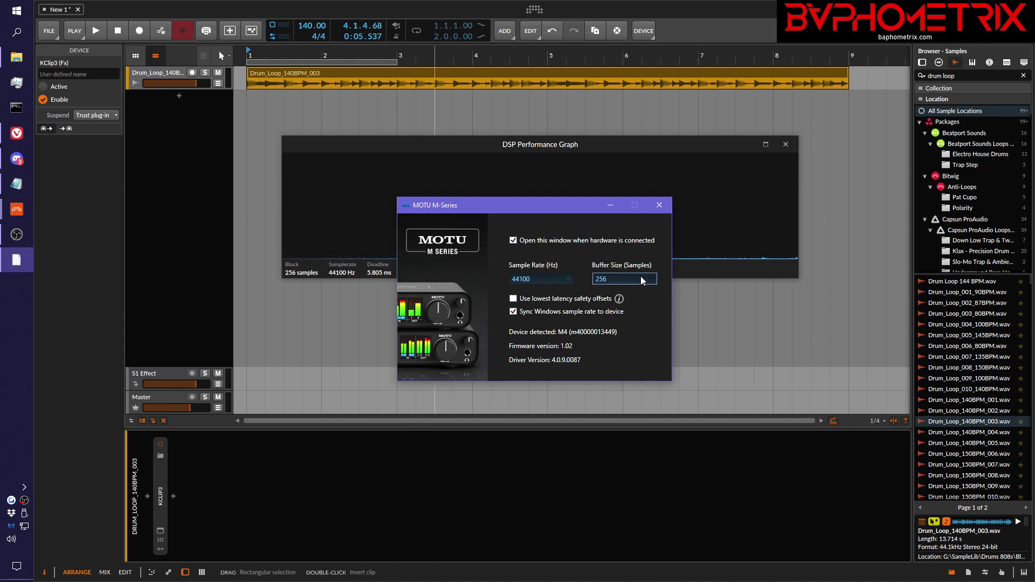
click(660, 205)
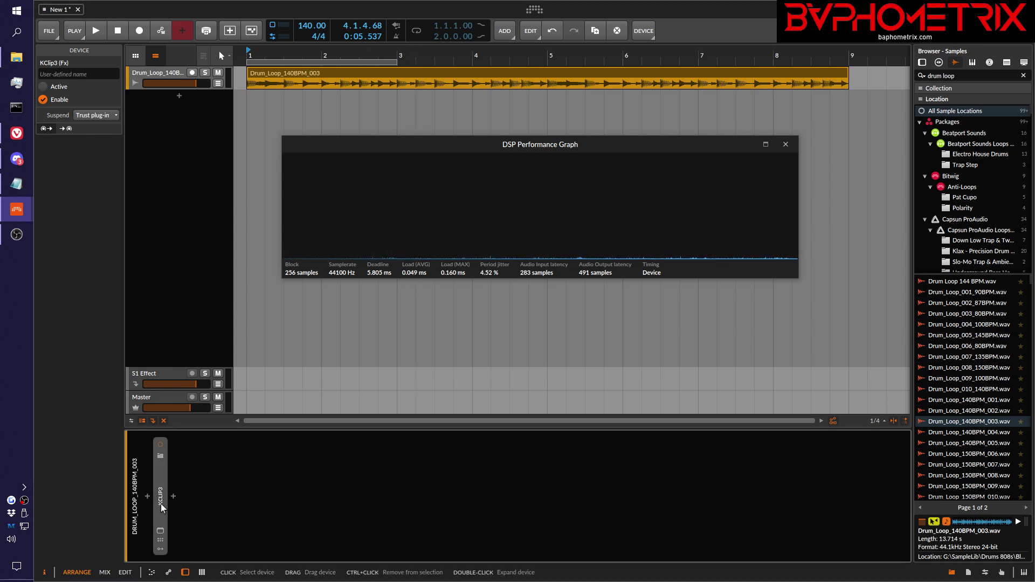
Step: Activate the selected KClip3 device with Alt+A
key(alt+a)
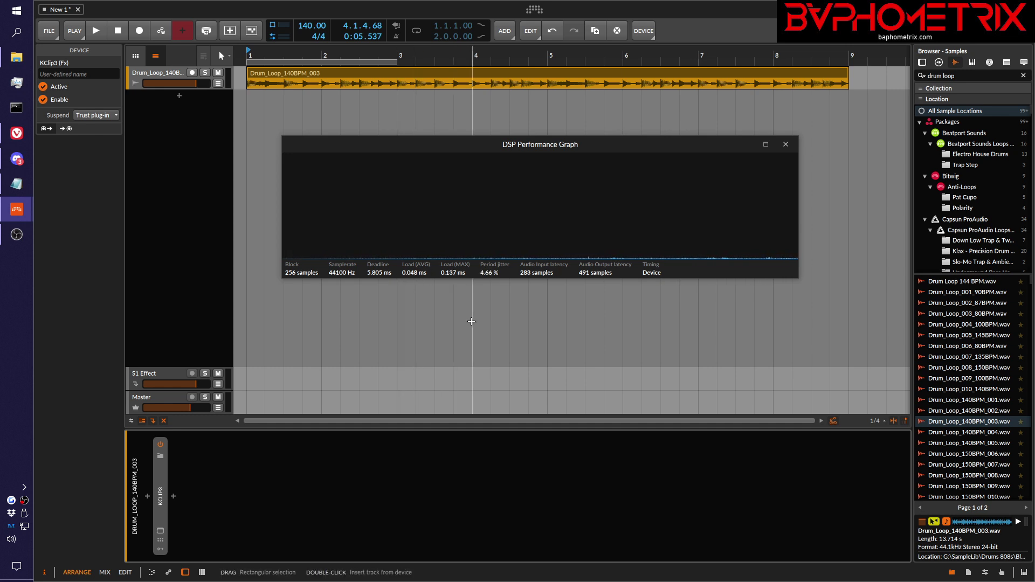
Step: Play the drum loop briefly with KClip3 active, then stop it
key(space)
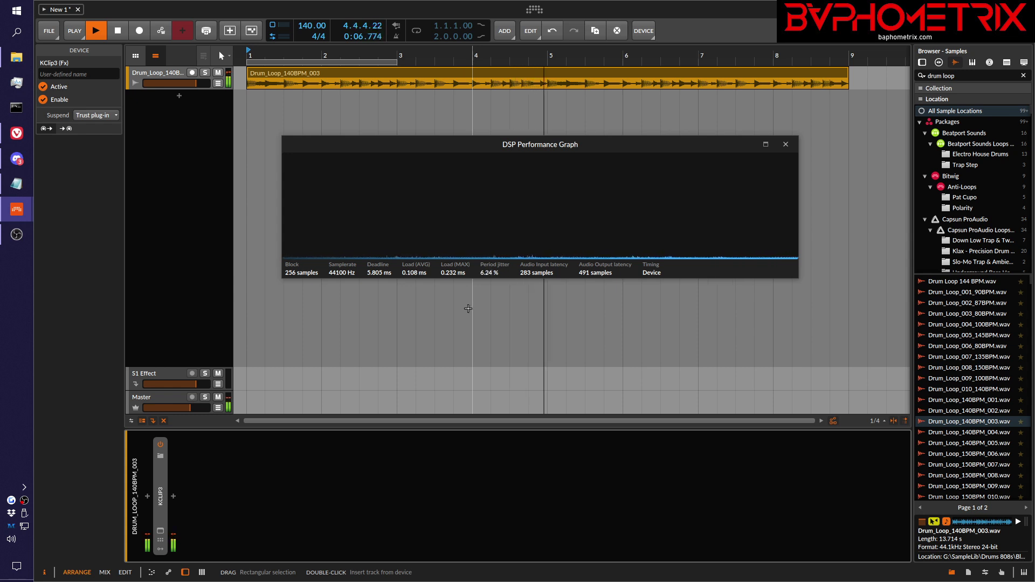
scroll(468, 304, right, 1)
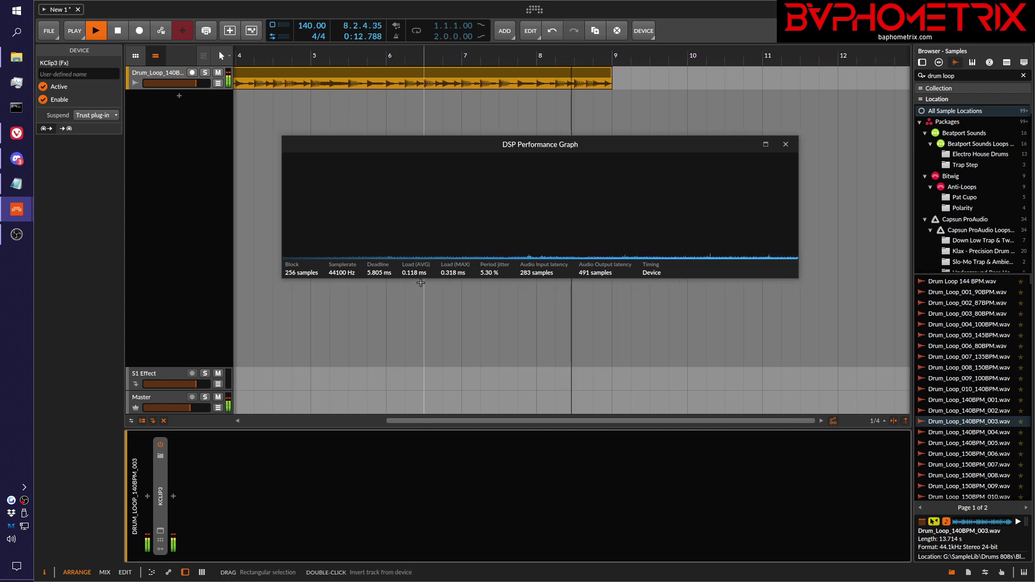
key(space)
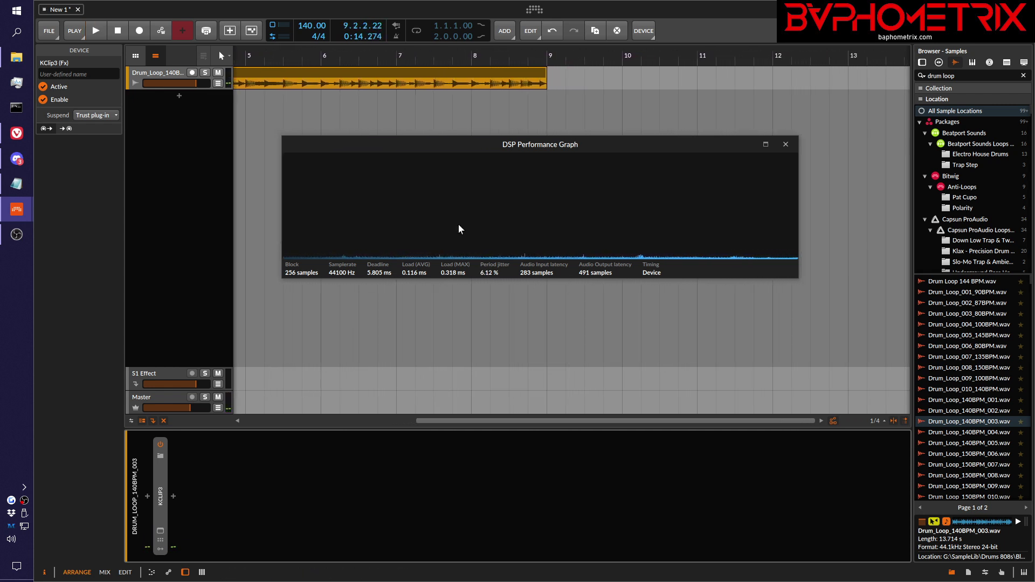
Step: Select the drum loop clip and play it through from bar 1, then stop
click(428, 80)
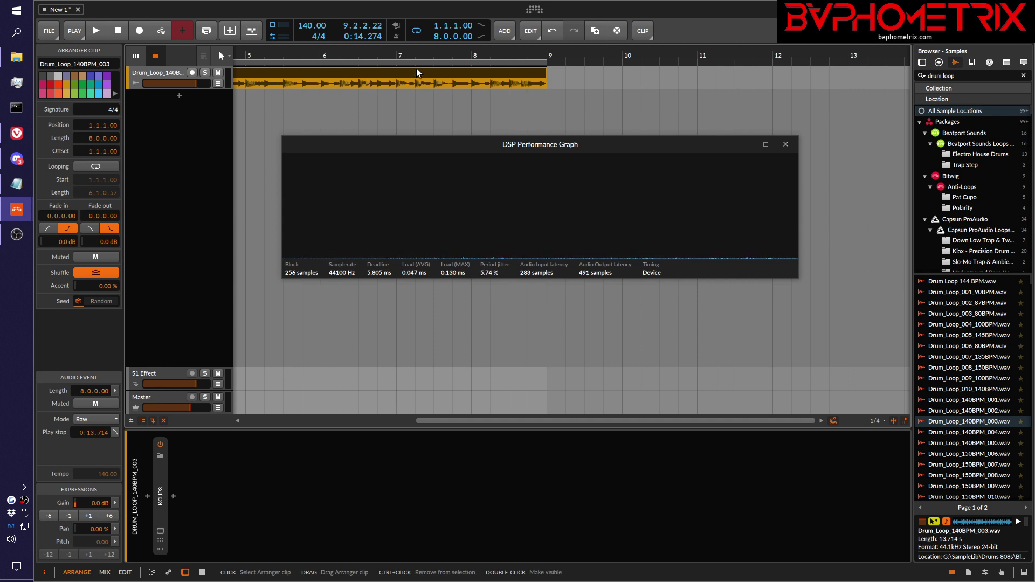
drag(326, 55, 629, 58)
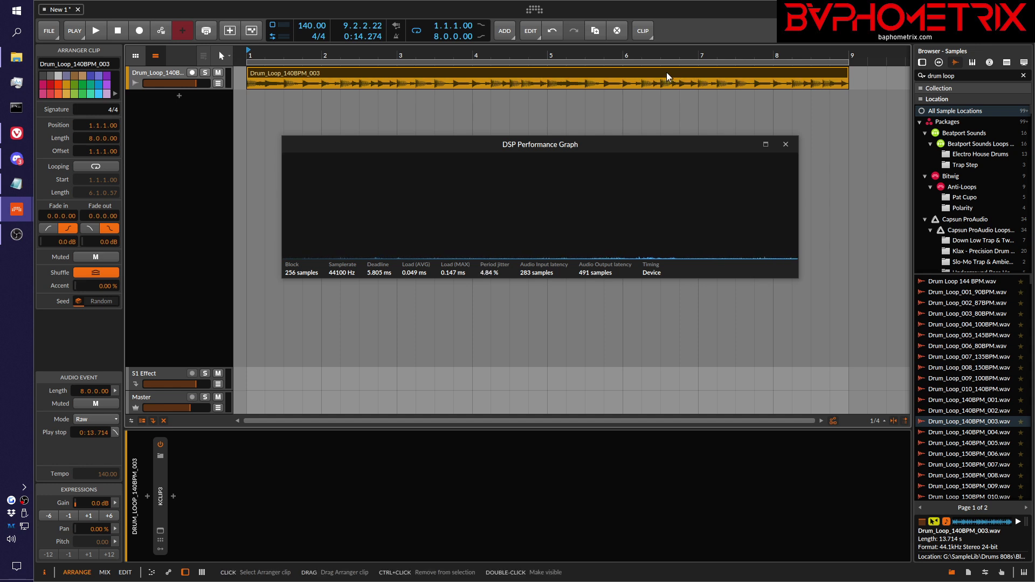
key(space)
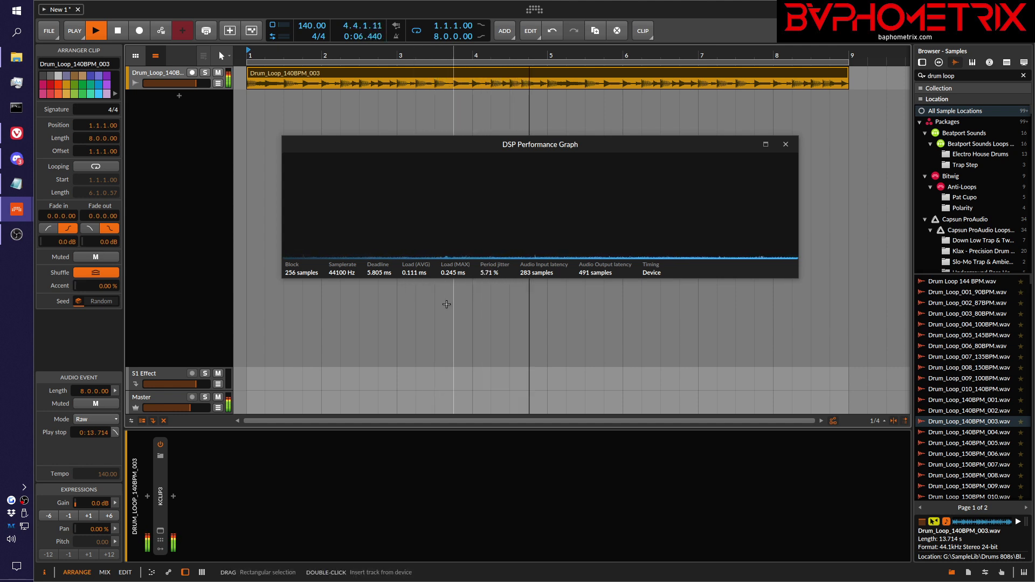
key(space)
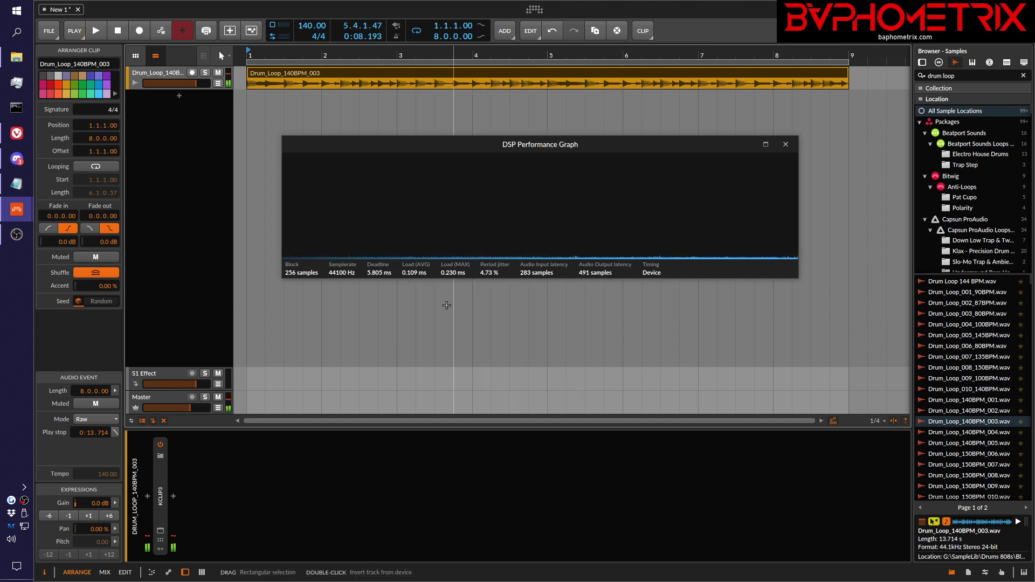
Step: Select the Drum_Loop_140BPM_003 track and duplicate it six times with Ctrl+D
drag(696, 149, 735, 130)
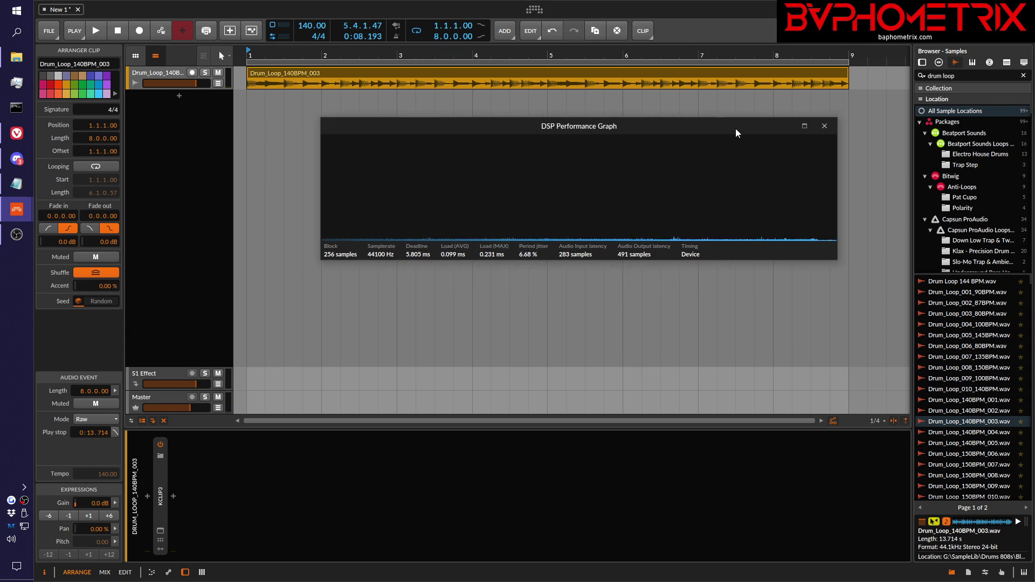
click(155, 72)
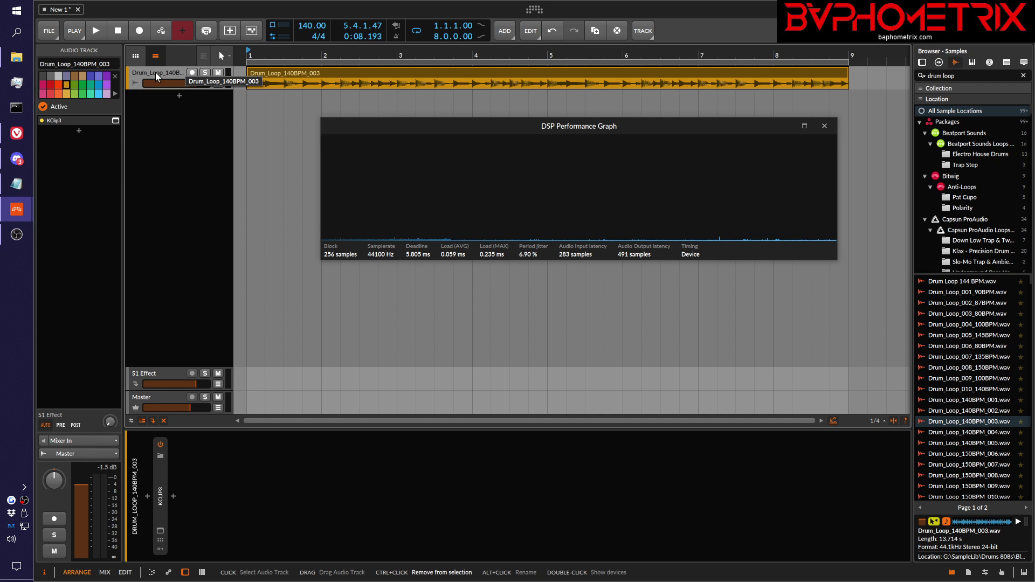
key(ctrl+d)
key(ctrl+d)
key(ctrl+d)
key(ctrl+d)
key(ctrl+d)
key(ctrl+d)
key(ctrl+d)
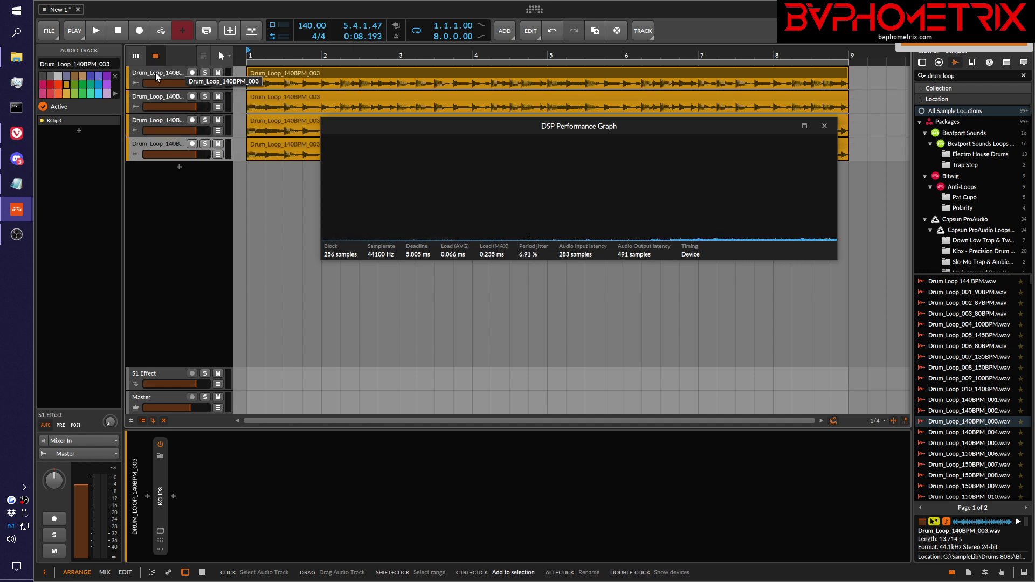
key(ctrl+d)
key(ctrl+d)
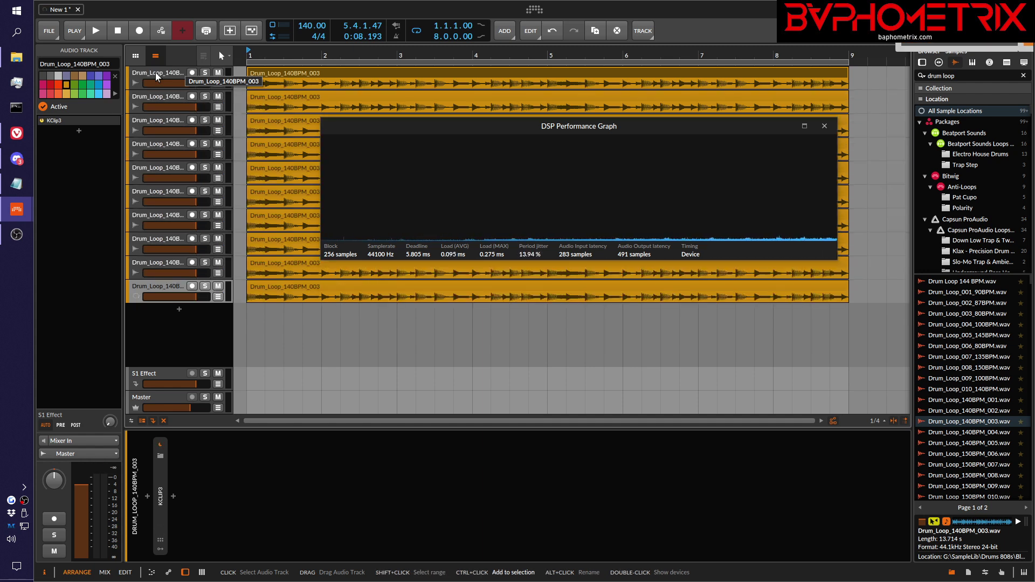
key(ctrl+d)
key(ctrl+d)
key(ctrl+d)
key(ctrl+d)
key(ctrl+d)
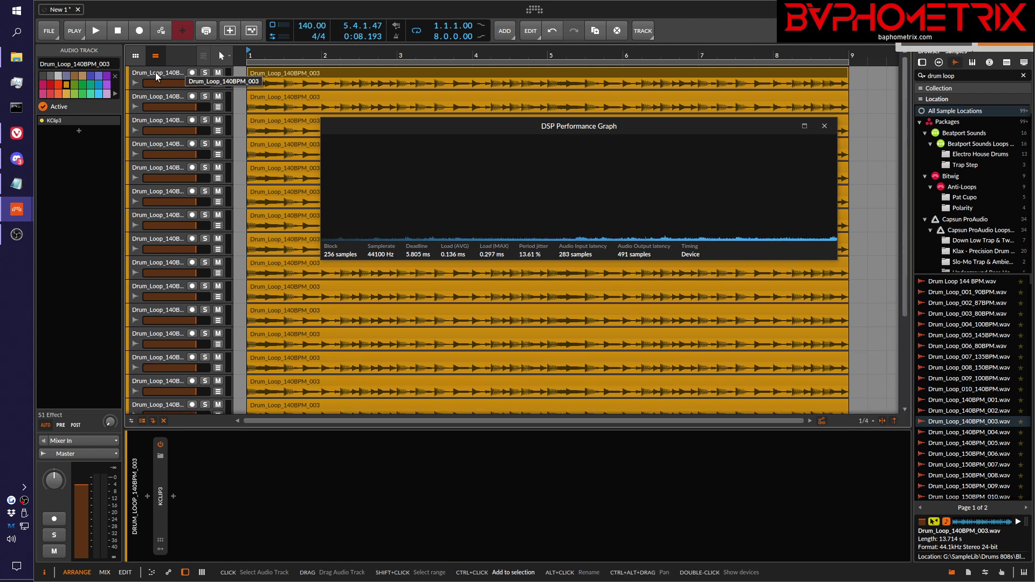
key(ctrl+d)
key(ctrl+d)
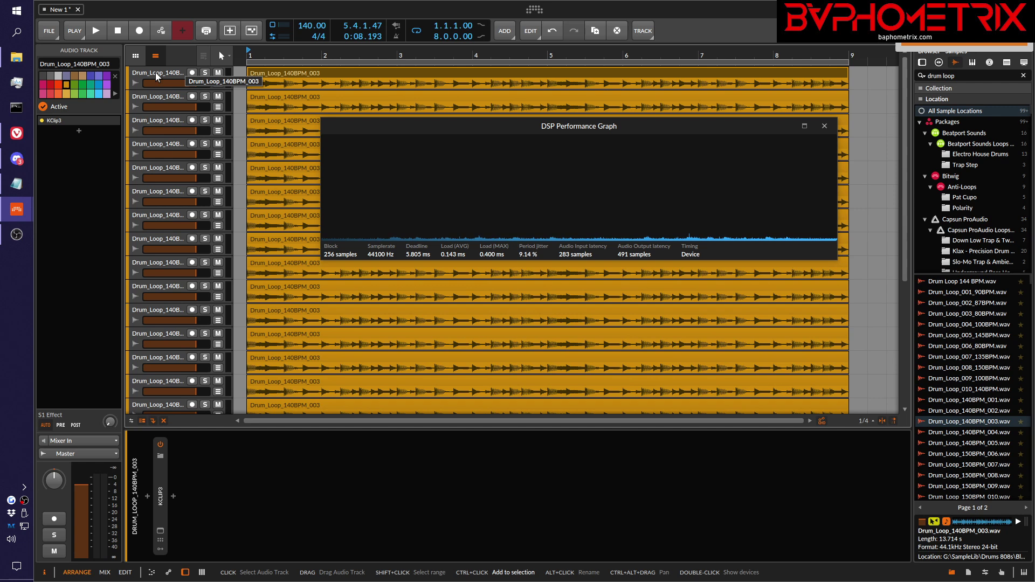
key(ctrl+d)
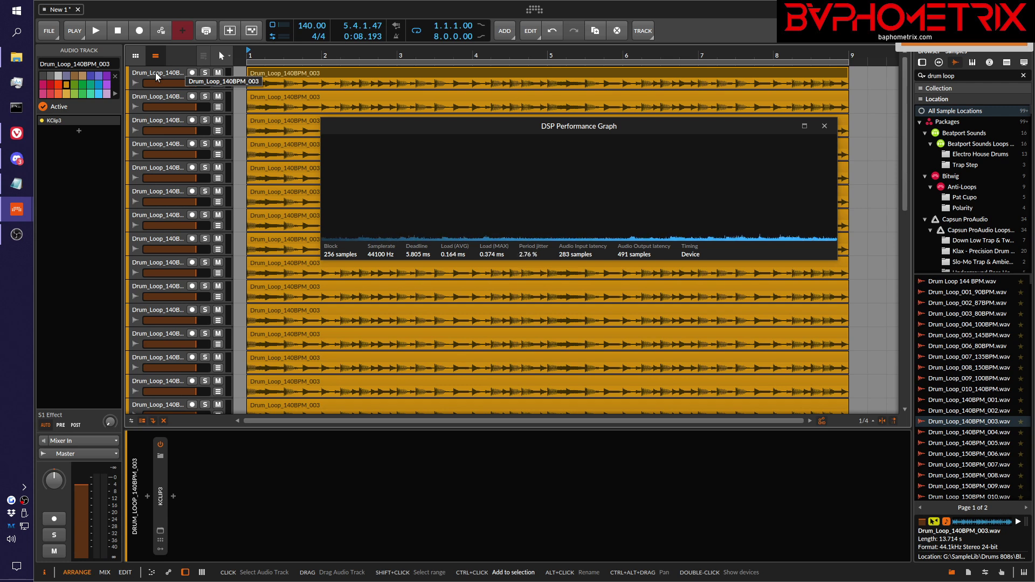
key(ctrl+d)
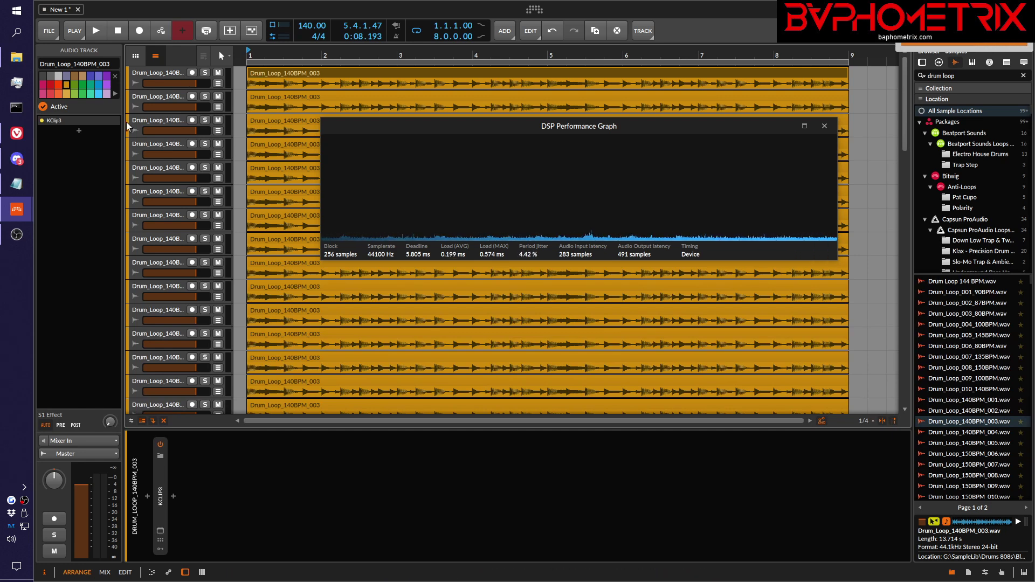
Step: Switch the tracks to compact row height and select the second drum-loop track
click(143, 421)
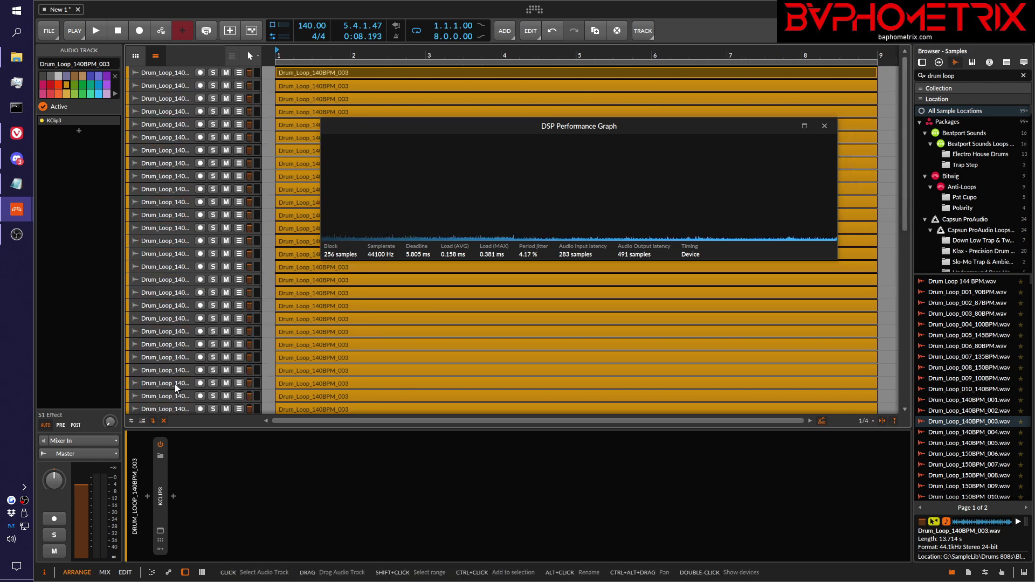
scroll(300, 227, down, 1)
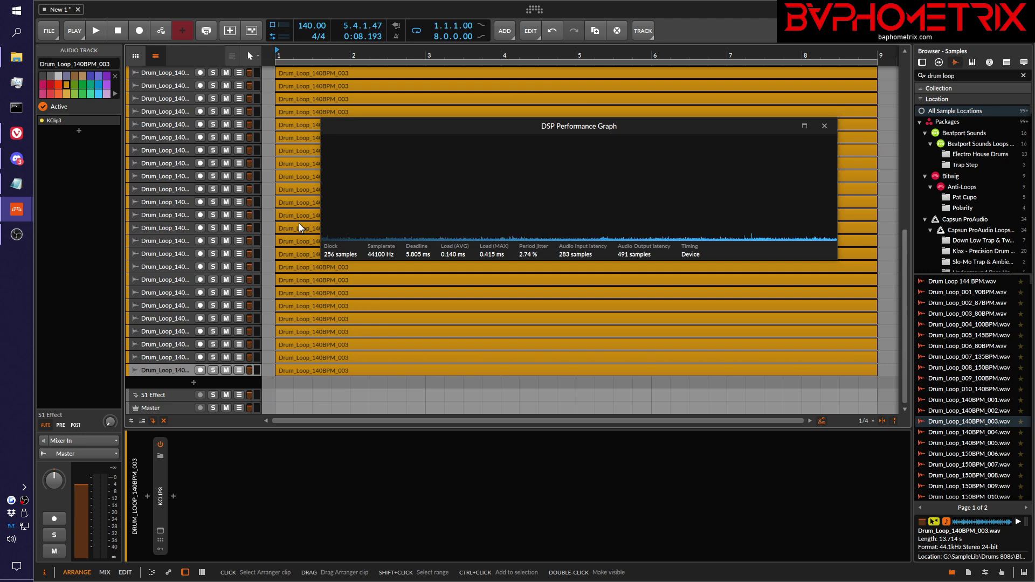
scroll(300, 227, up, 1)
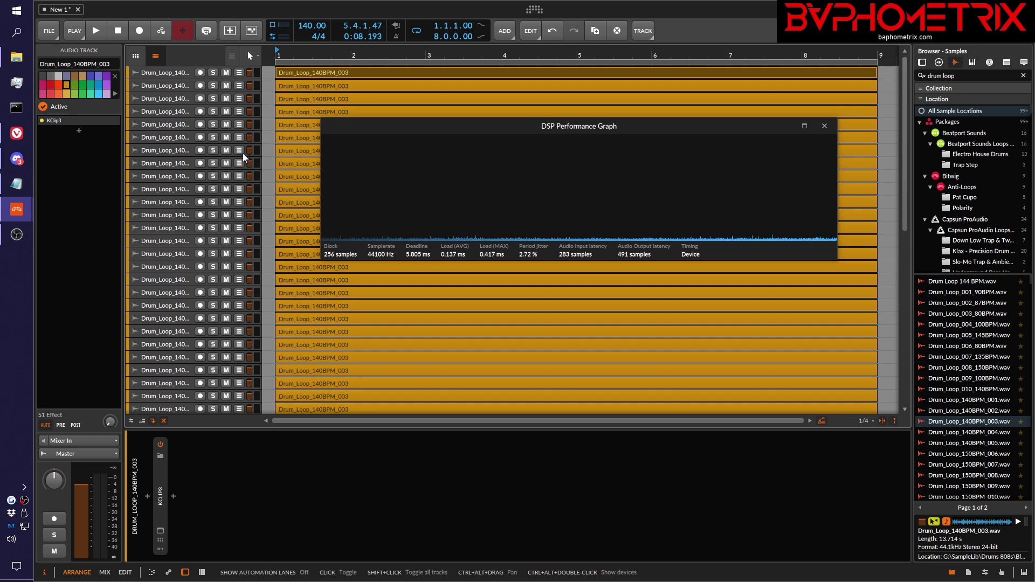
click(181, 90)
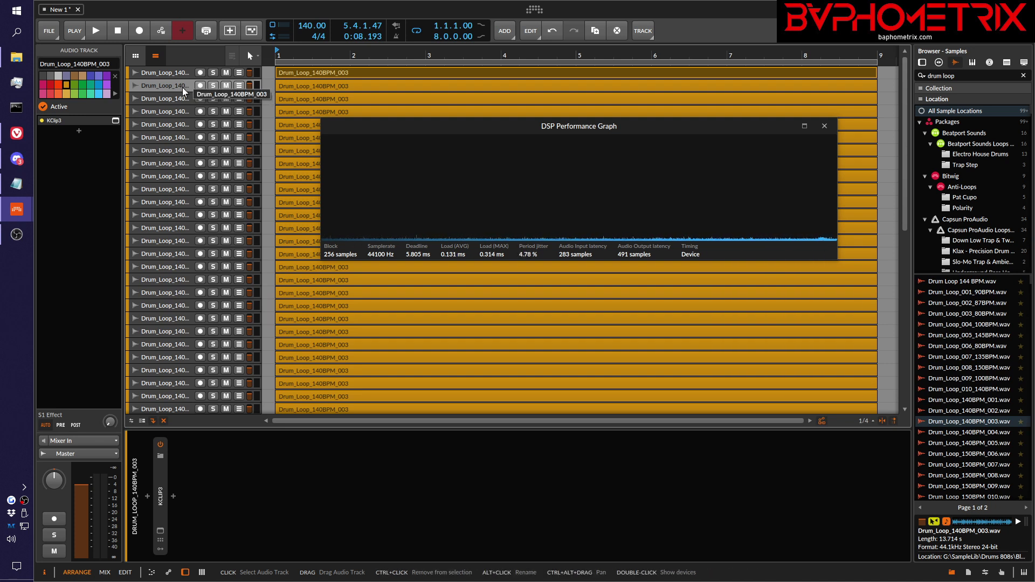
scroll(184, 91, down, 3)
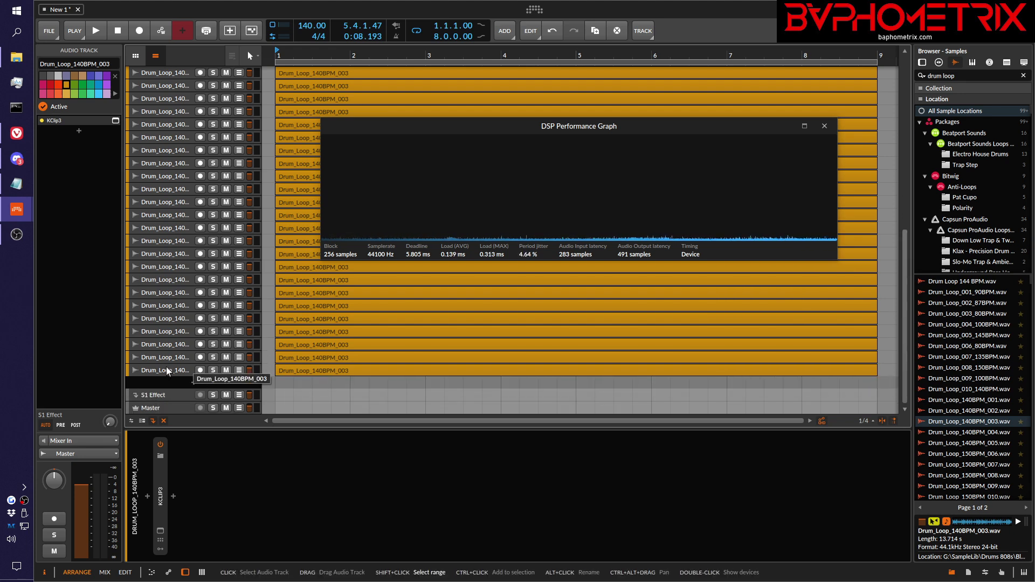
Step: Select all tracks, pull the volume down to -inf dB, and shift the DSP graph down-left
key(ctrl+a)
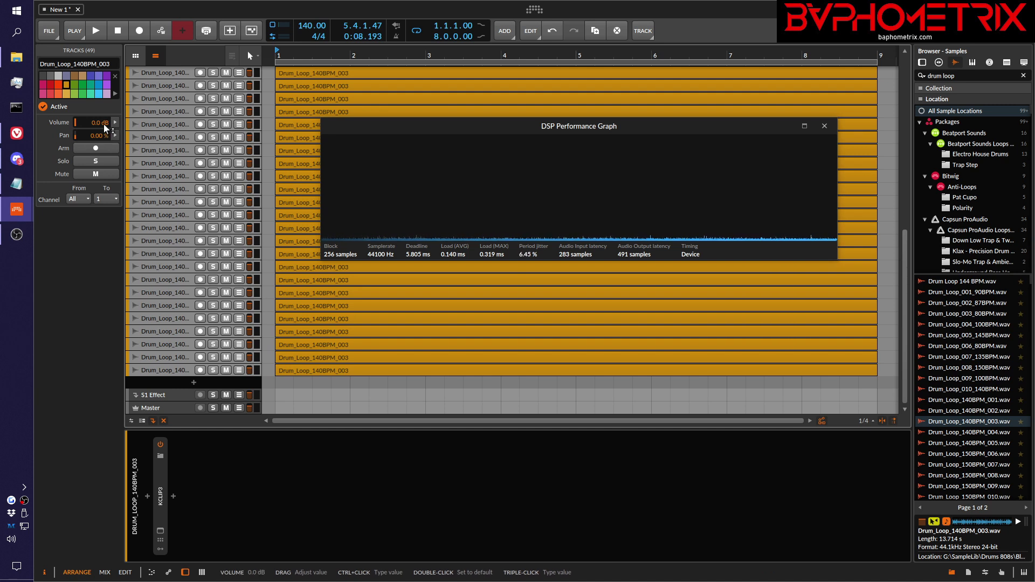
drag(102, 123, 103, 172)
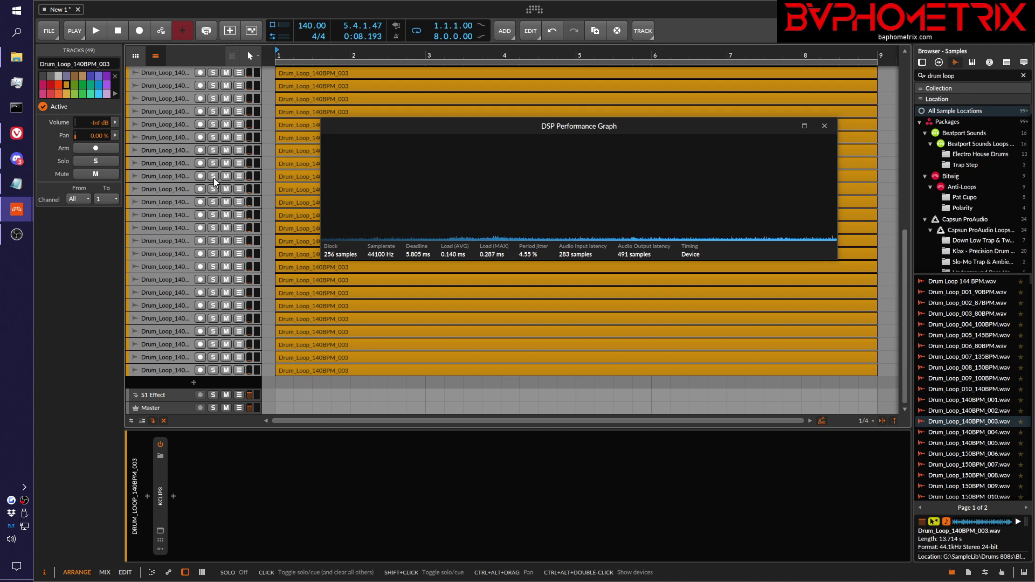
scroll(214, 177, up, 8)
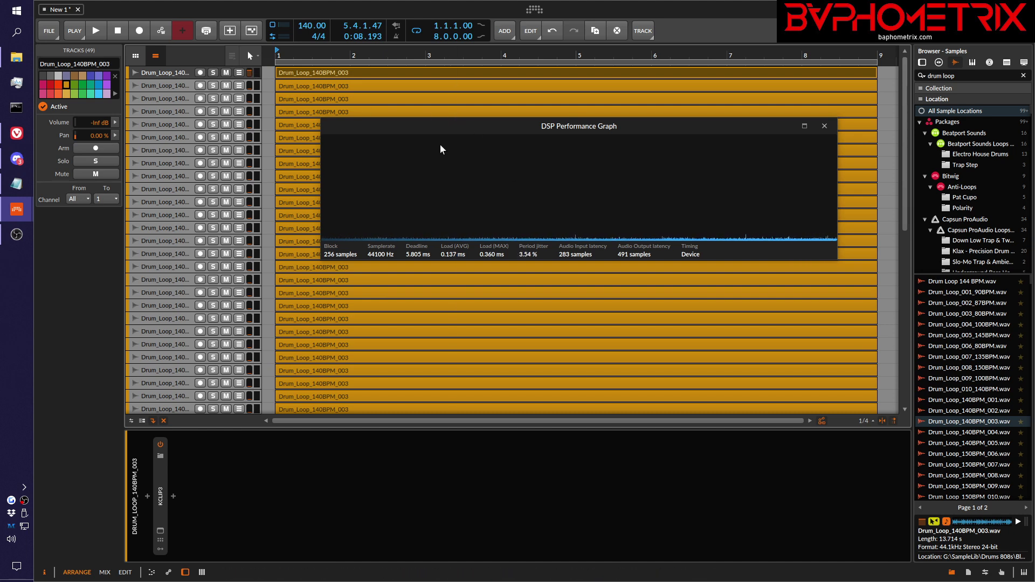
drag(448, 124, 426, 152)
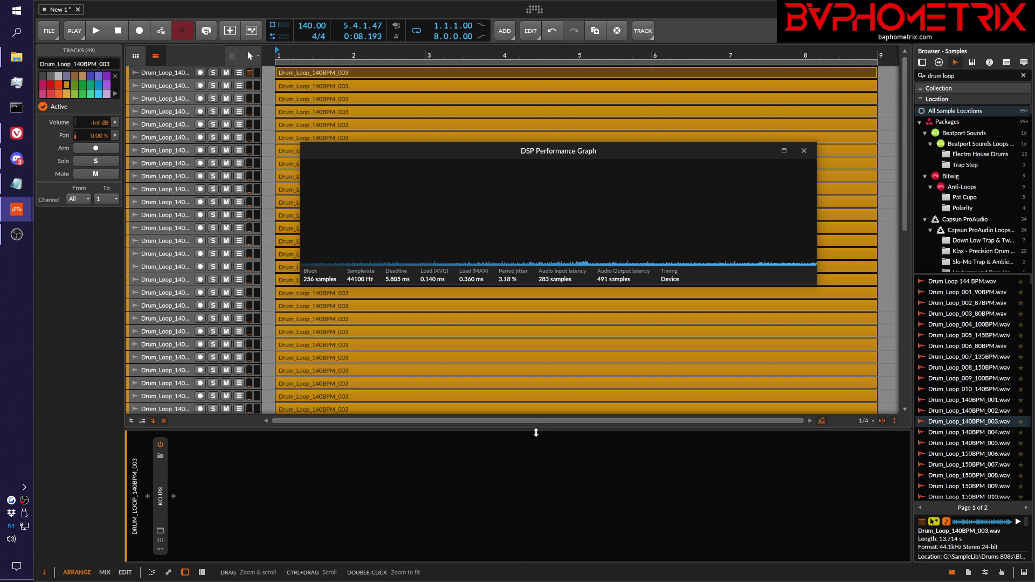
Step: Show the KClip3 device in the Inspector, play all drum-loop tracks, then stop
click(516, 484)
key(space)
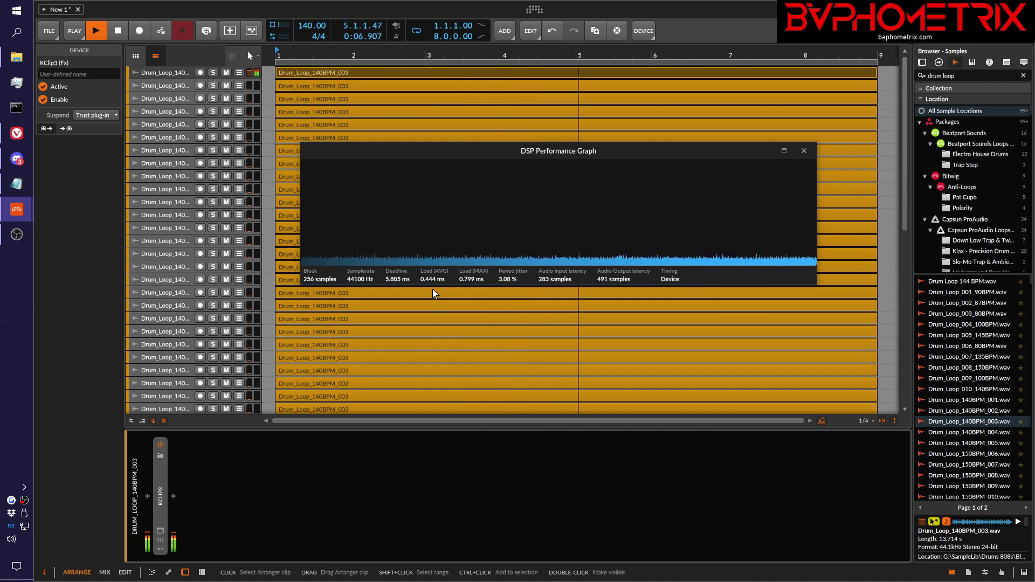
key(space)
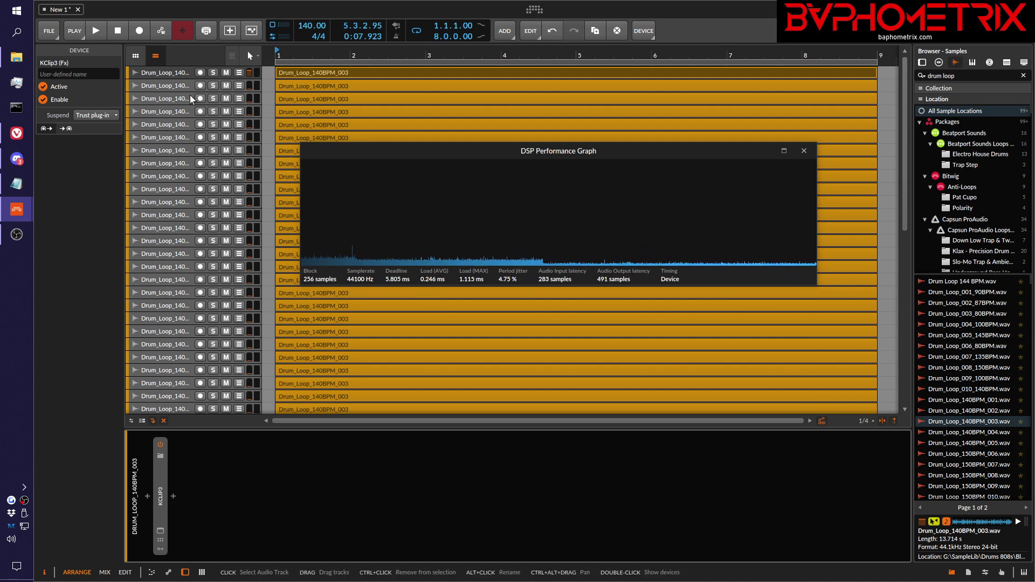
click(534, 9)
click(649, 41)
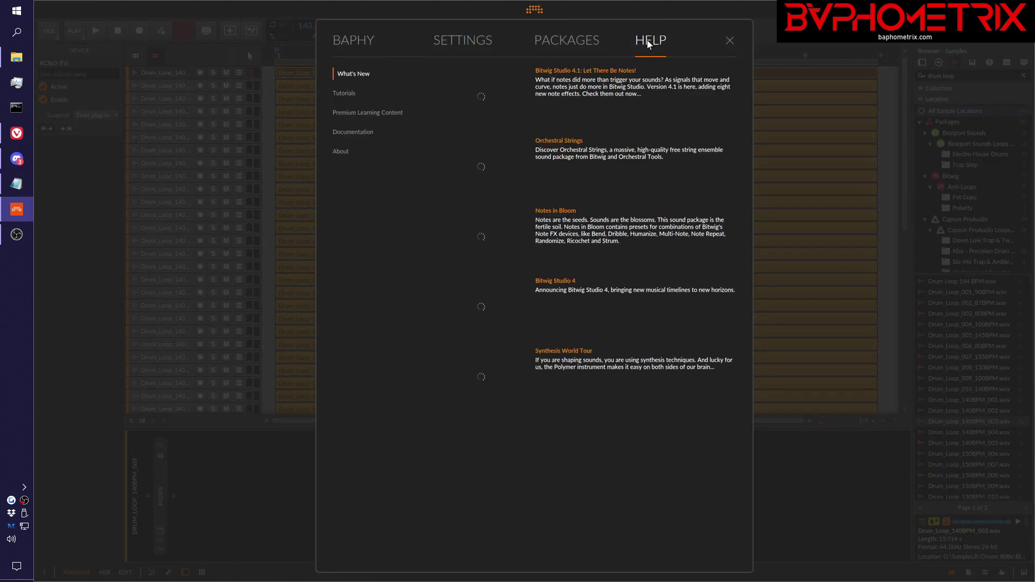
click(341, 153)
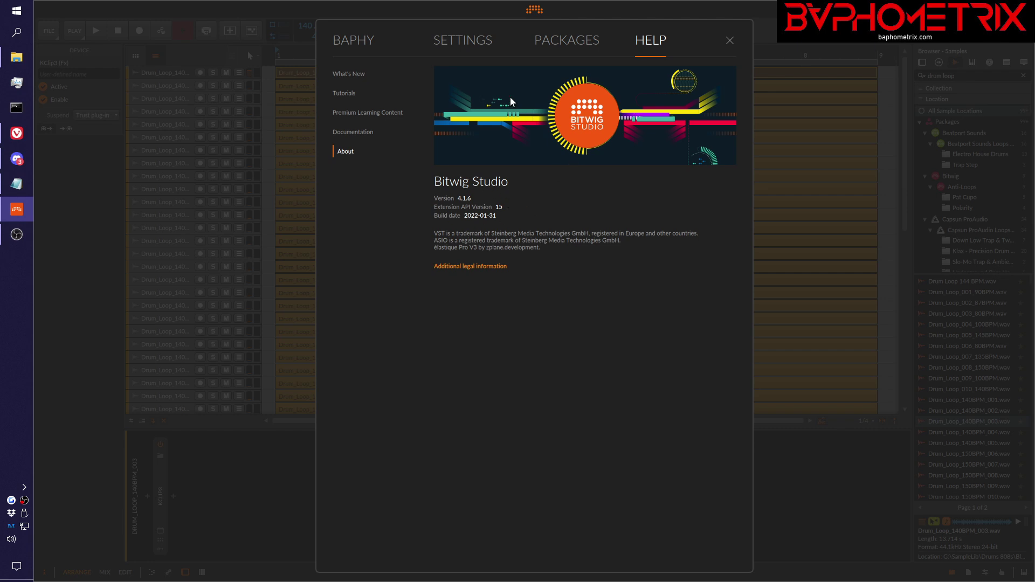
click(534, 10)
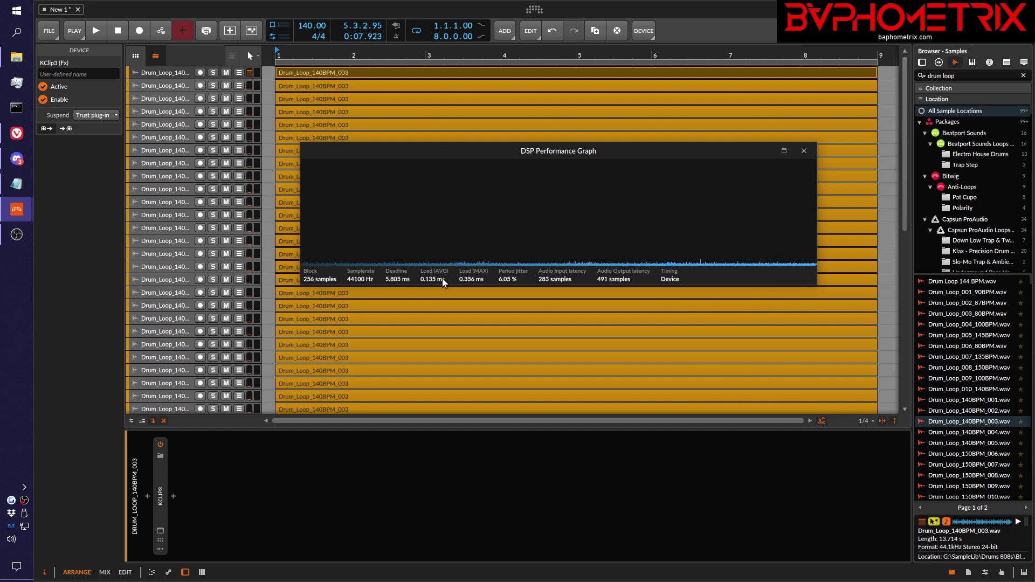
Step: Select a drum-loop track and open its KClip3 plug-in window
click(176, 389)
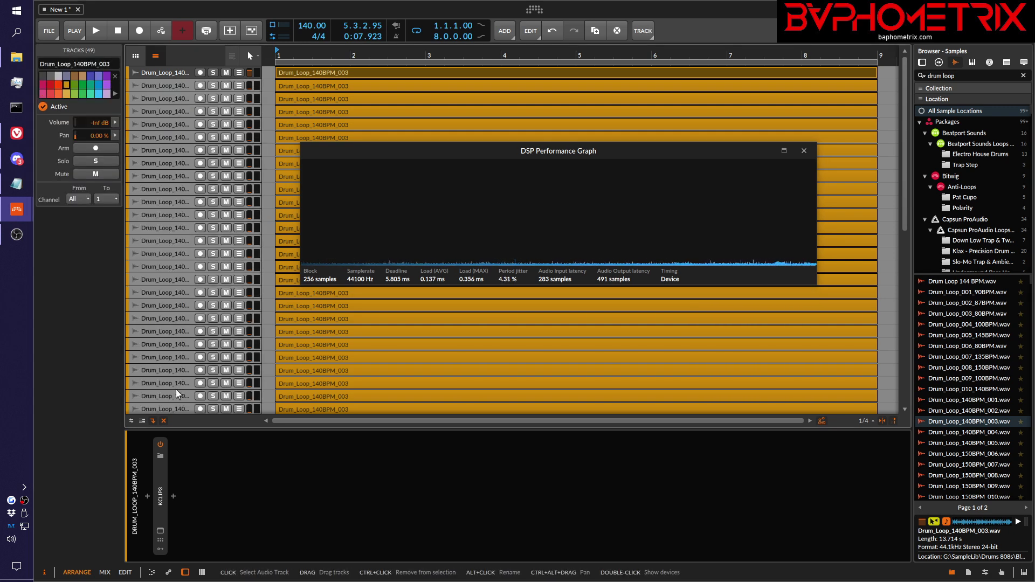
click(163, 297)
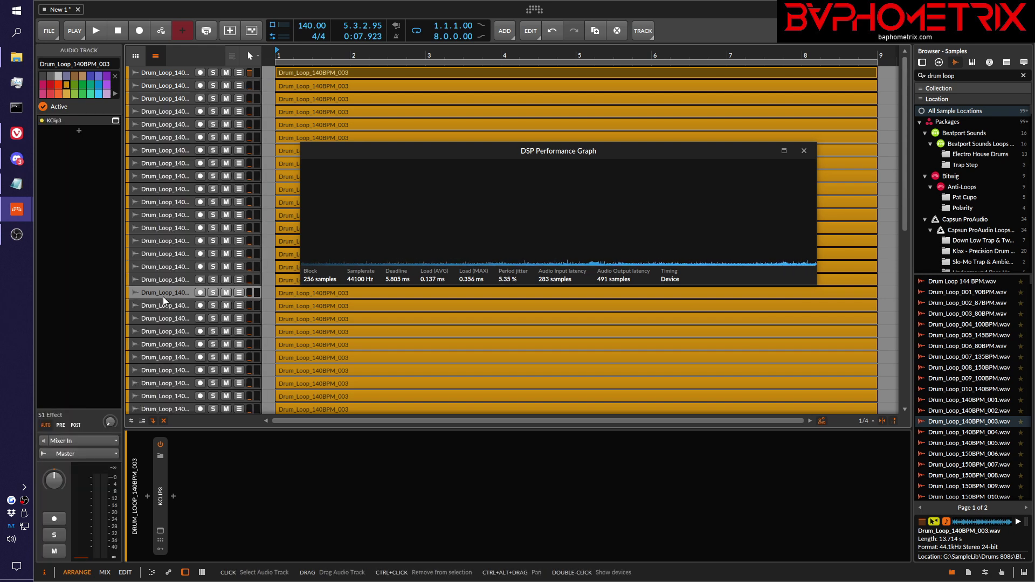
click(160, 531)
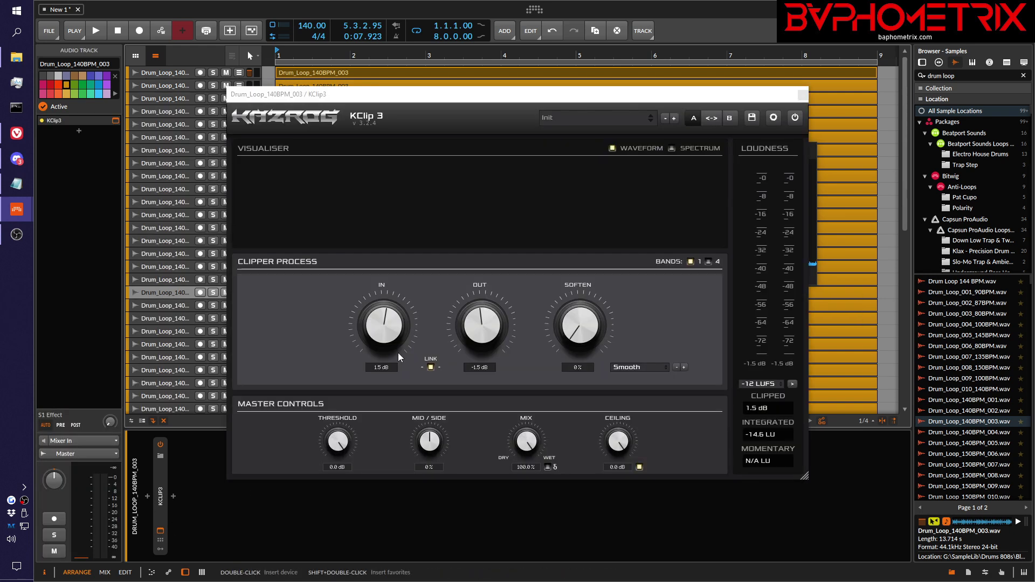
Step: Audition the loop through KClip 3, close the plug-in window, and bring back the DSP graph
key(space)
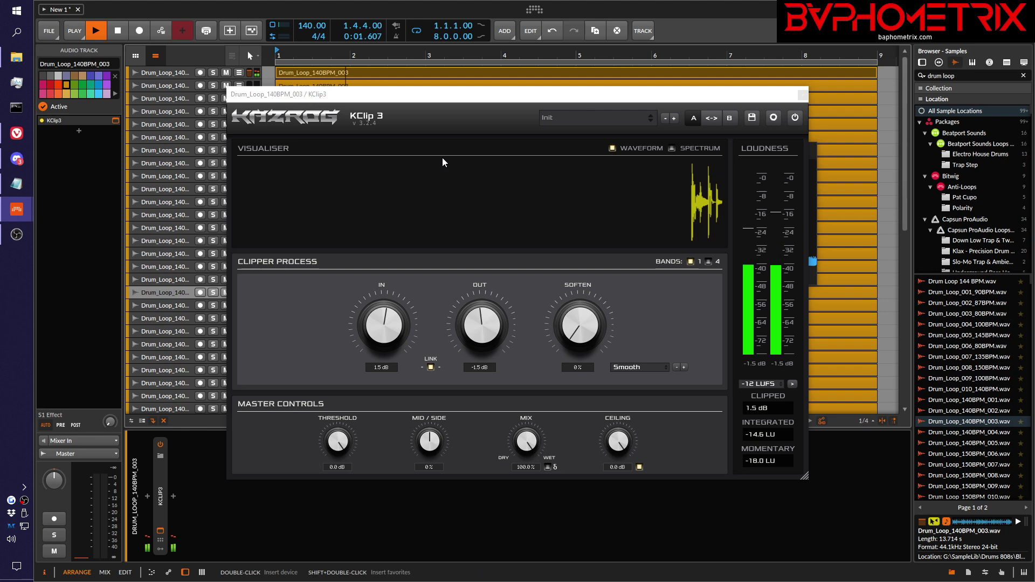
key(space)
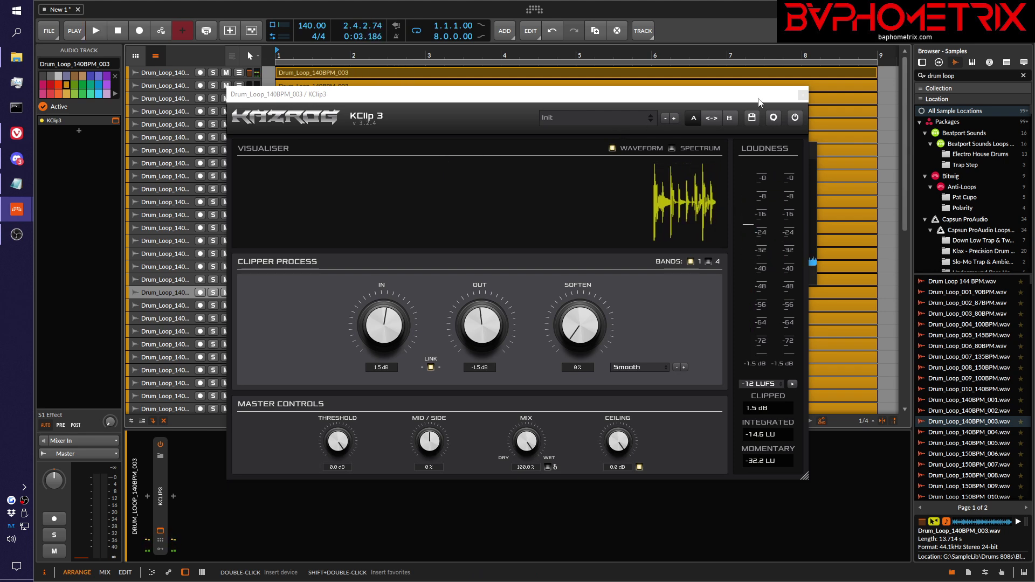
click(802, 95)
click(534, 9)
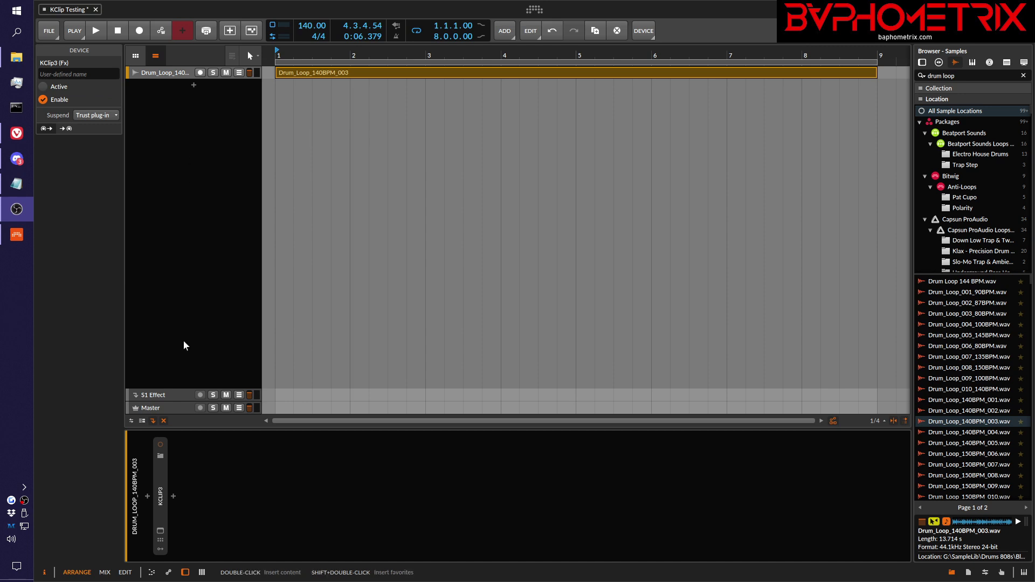
Step: Open the DSP Performance Graph from the transport DSP meter and move it up and right
click(162, 531)
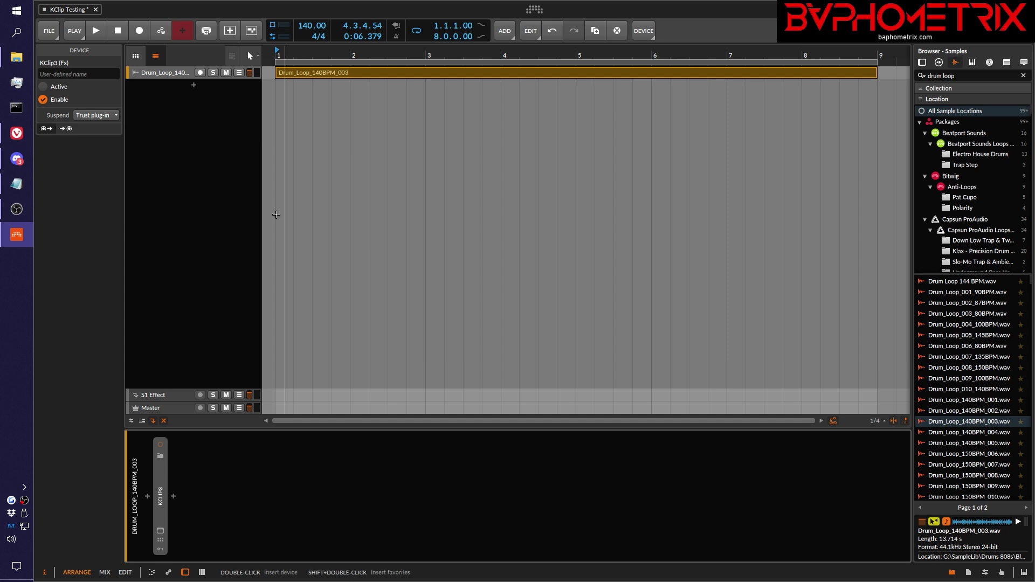
click(275, 30)
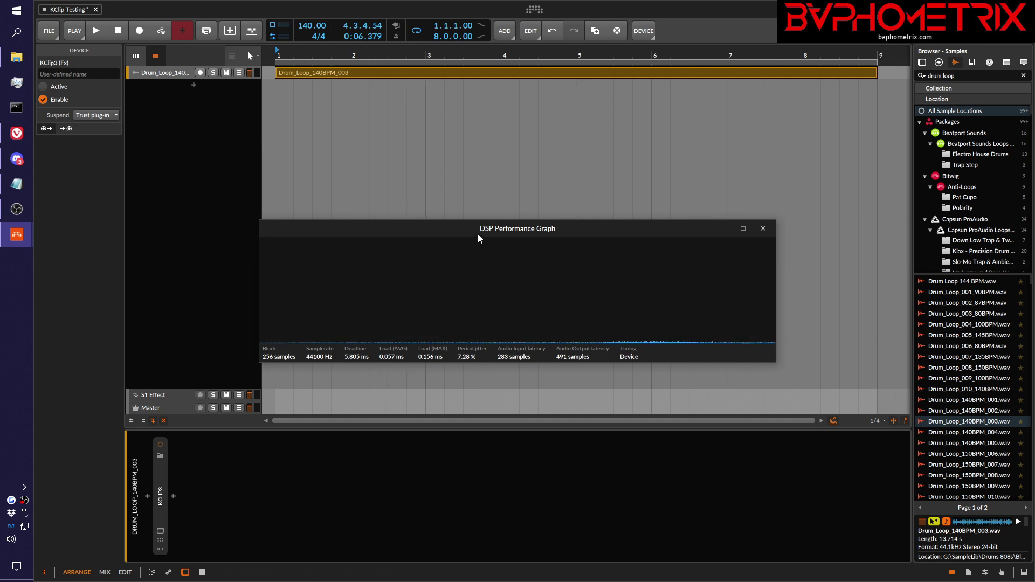
drag(477, 234, 529, 212)
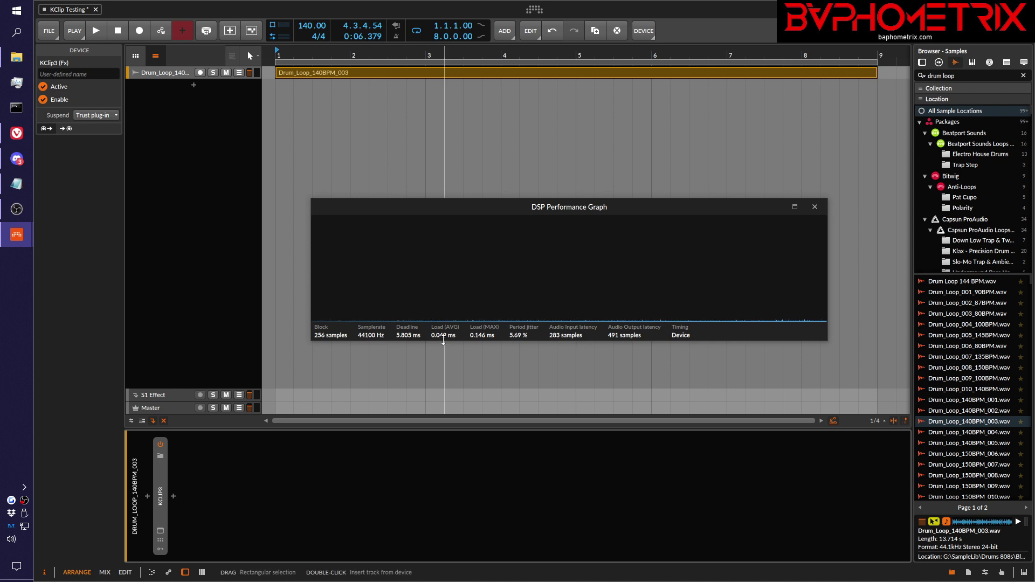
Step: Open the KClip3 plugin window and position it near the top of the screen
click(160, 530)
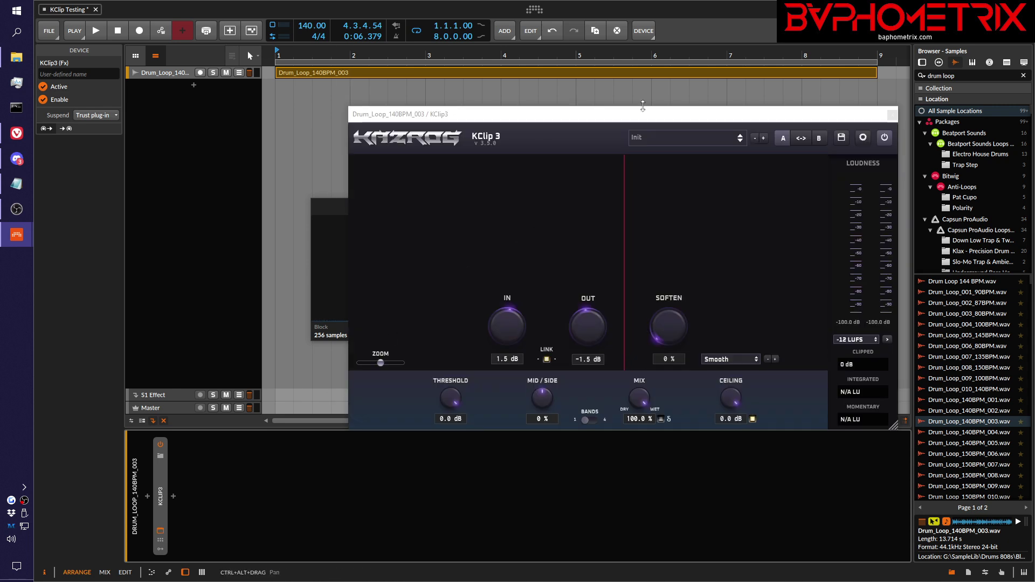
drag(625, 114, 576, 97)
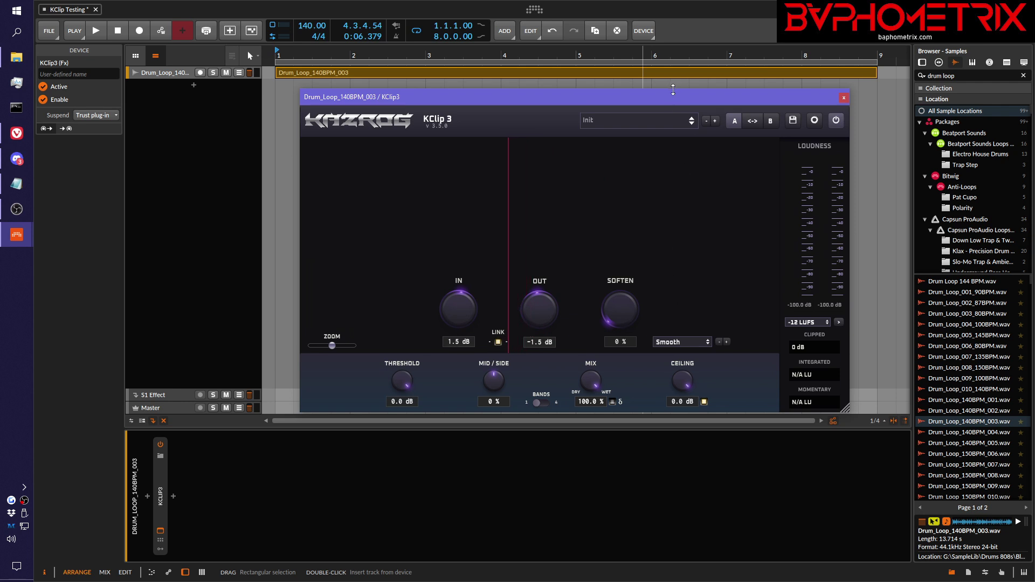
drag(668, 97, 685, 99)
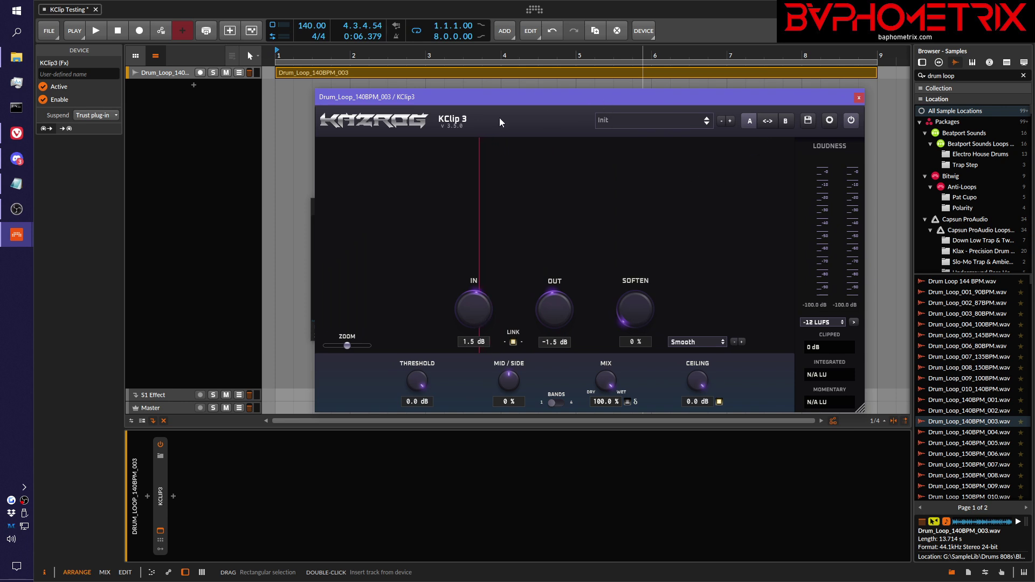
Step: Play the drum loop through KClip3, review and save its visualiser settings, then reposition the window
key(space)
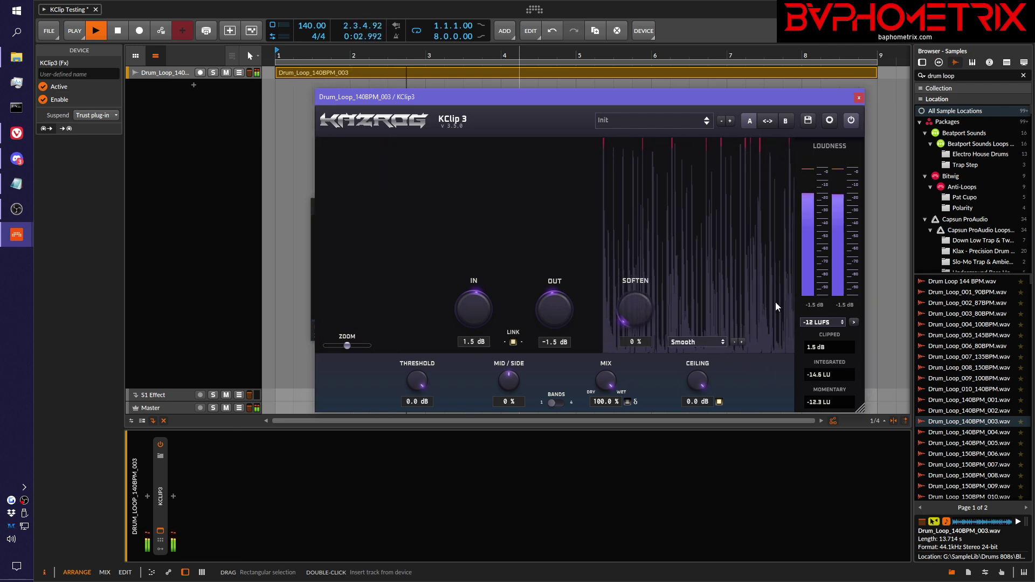
click(828, 120)
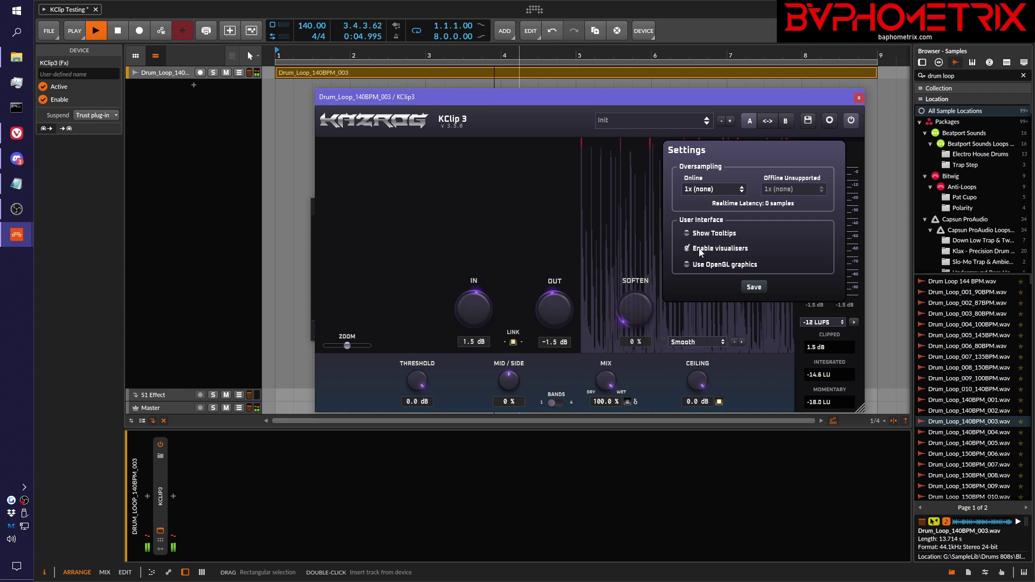
click(754, 287)
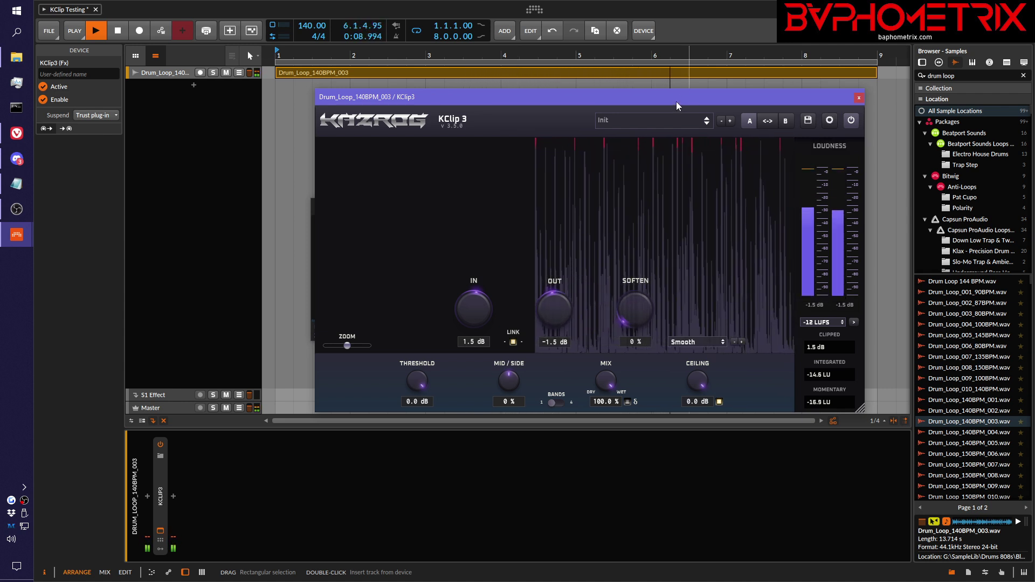
drag(677, 102, 668, 91)
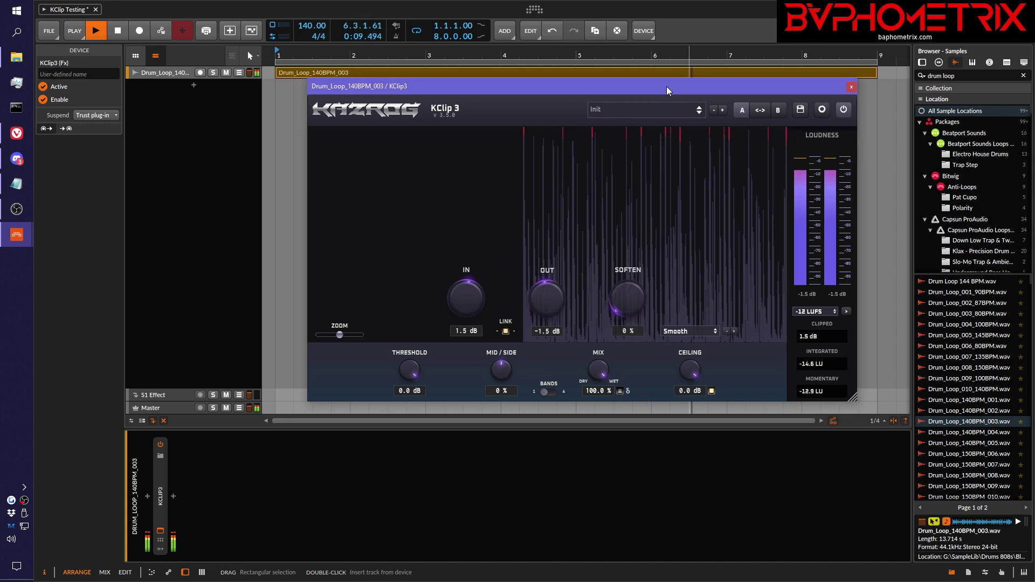
Step: Insert a PsyScope_Pro analyser after KClip3 and place its window at the lower right
click(176, 495)
text(sy)
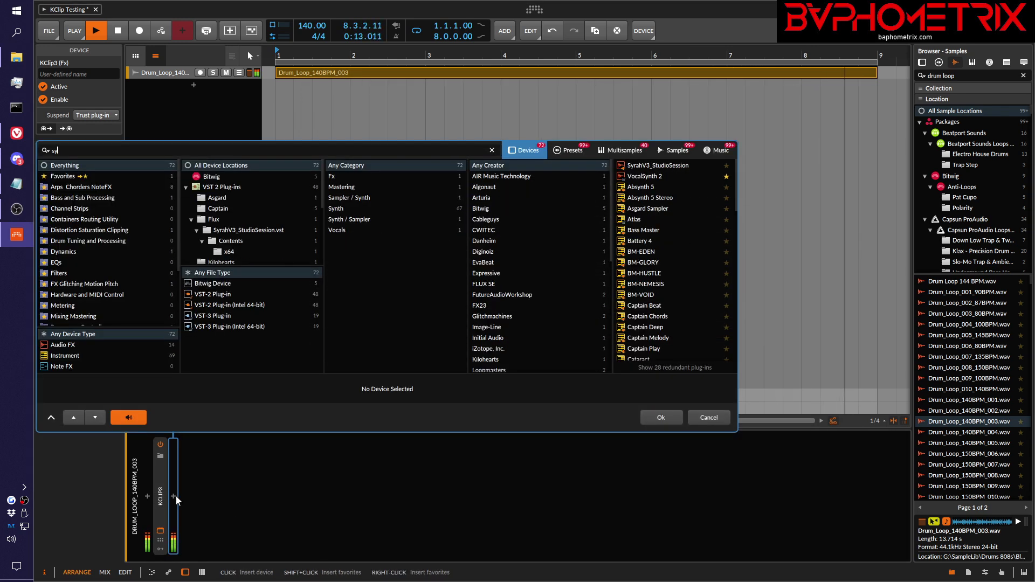
key(BackSpace)
key(BackSpace)
text(ps)
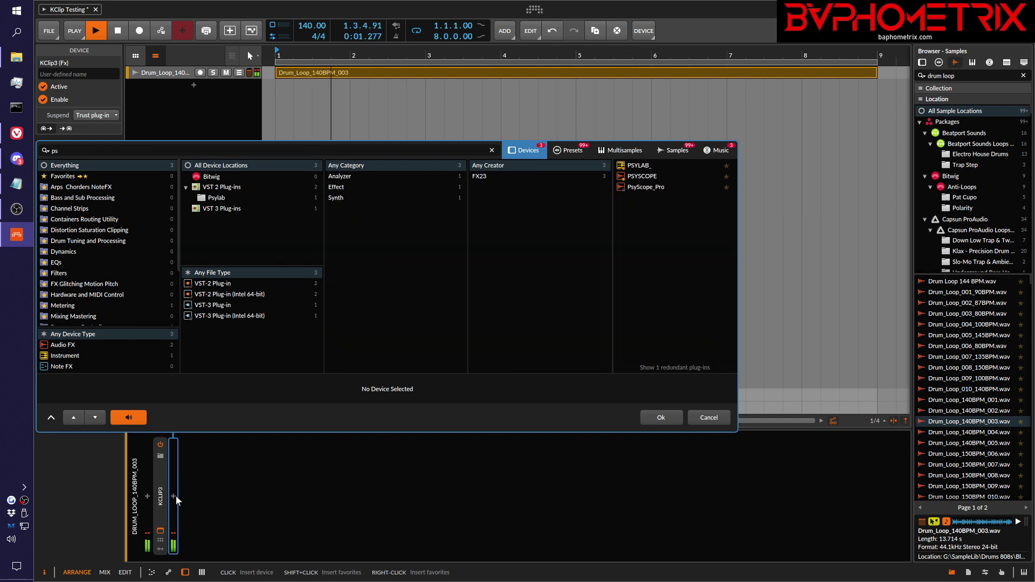
key(Down)
key(Down)
key(Down)
key(Return)
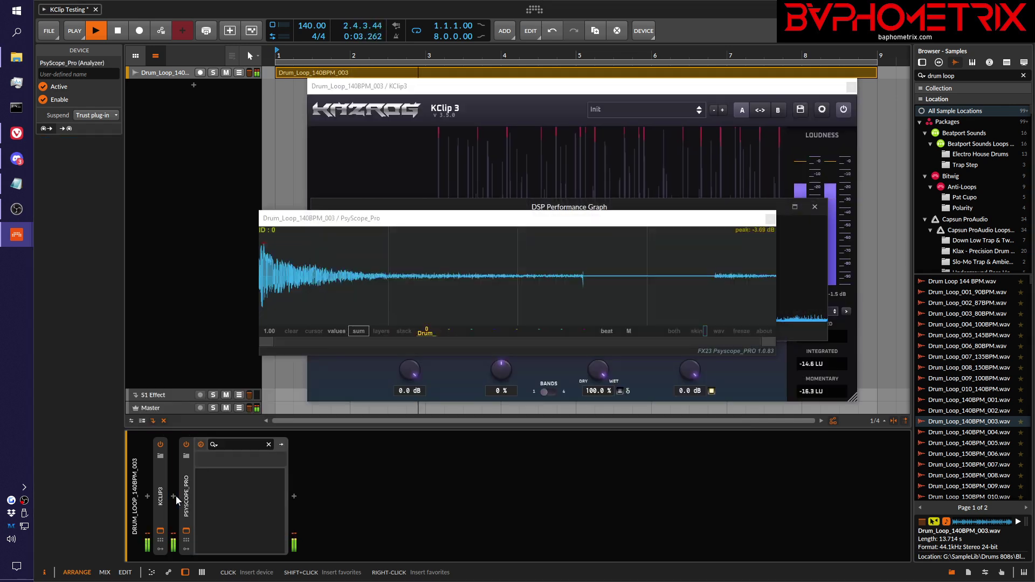
drag(500, 218, 588, 393)
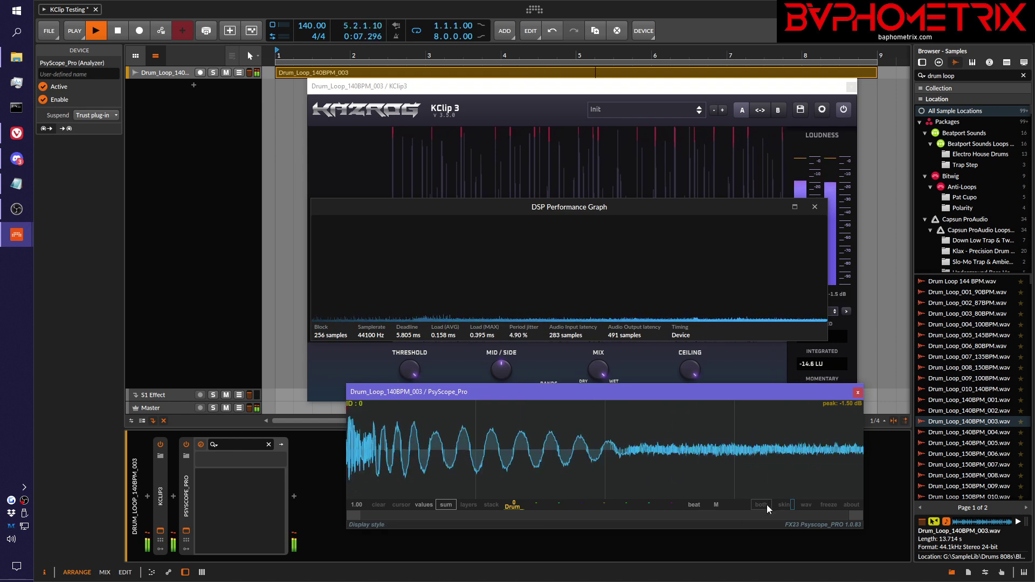
Step: Sync PsyScope to one bar, stop playback, zoom the scope, and shift the DSP Performance Graph left
click(696, 506)
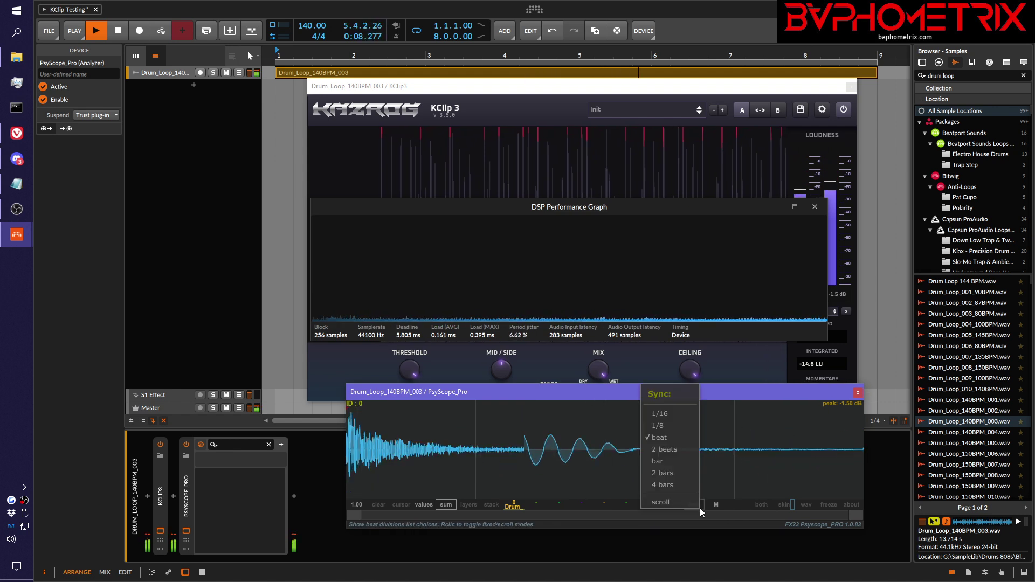
click(665, 460)
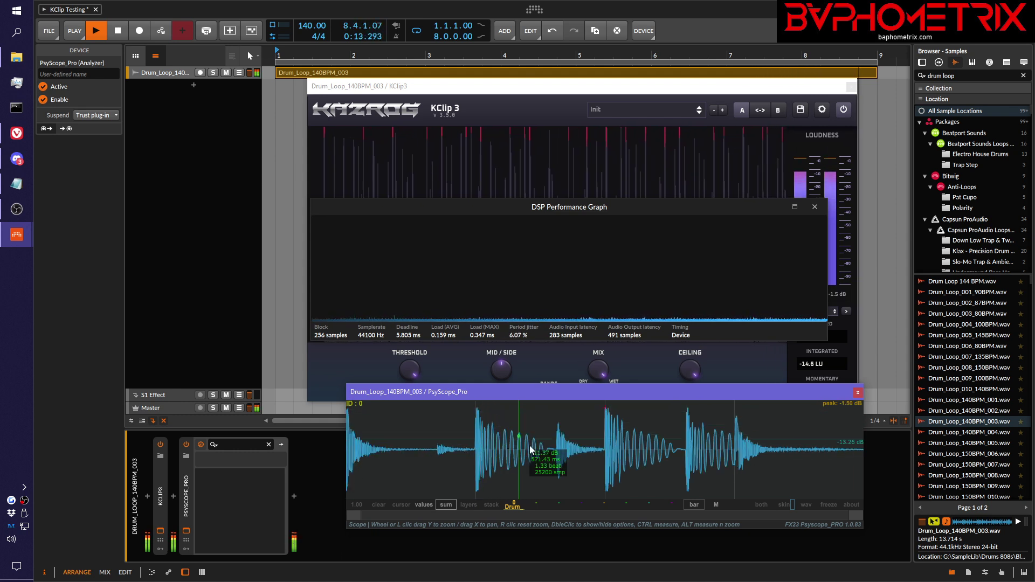
key(space)
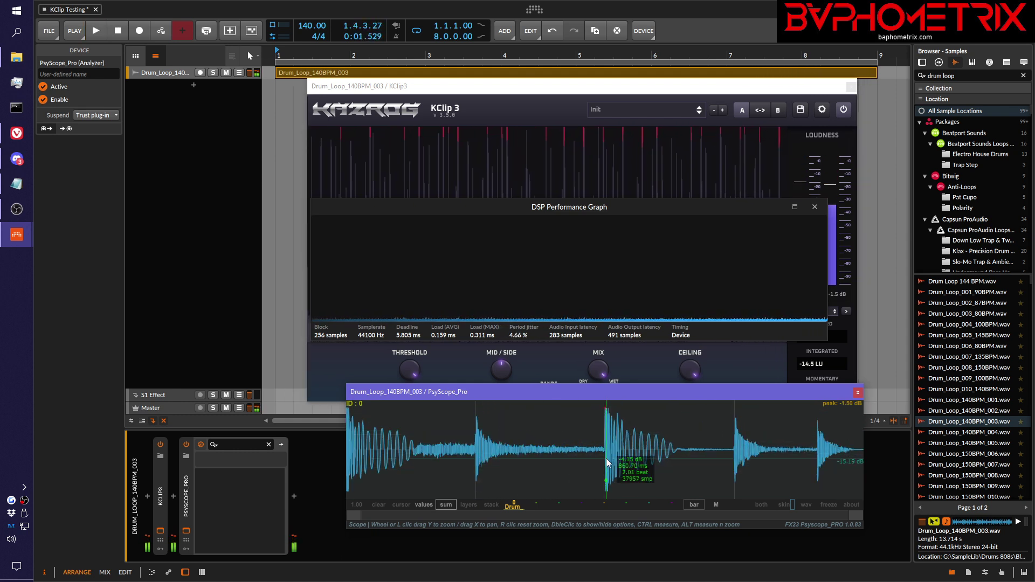
scroll(605, 422, up, 3)
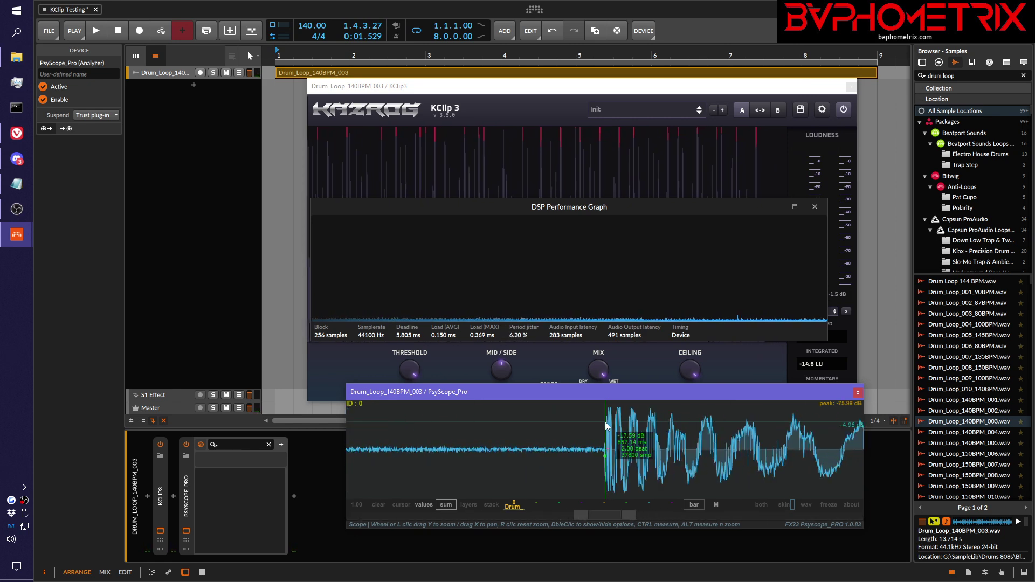
scroll(605, 422, up, 2)
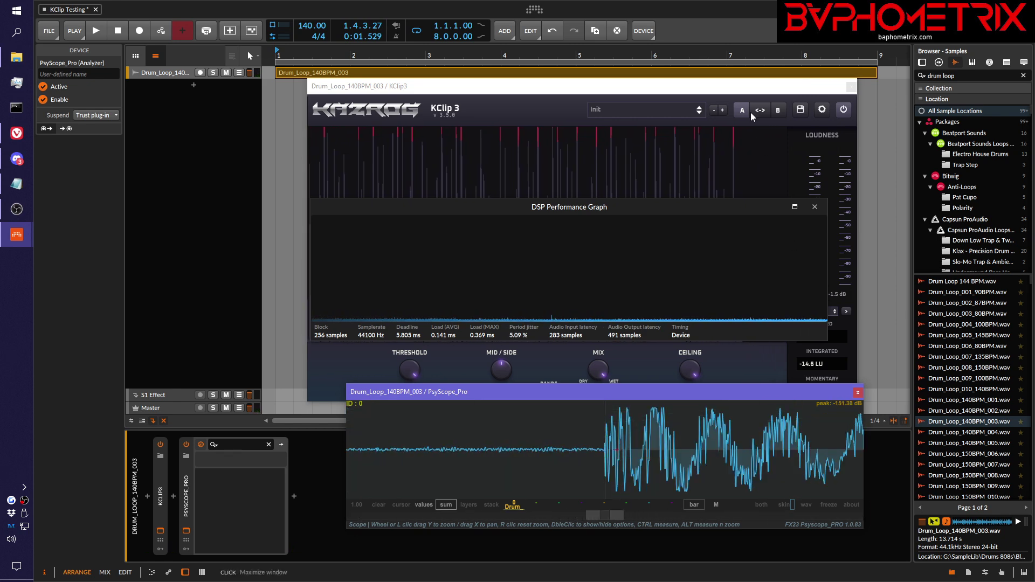
drag(667, 202, 498, 196)
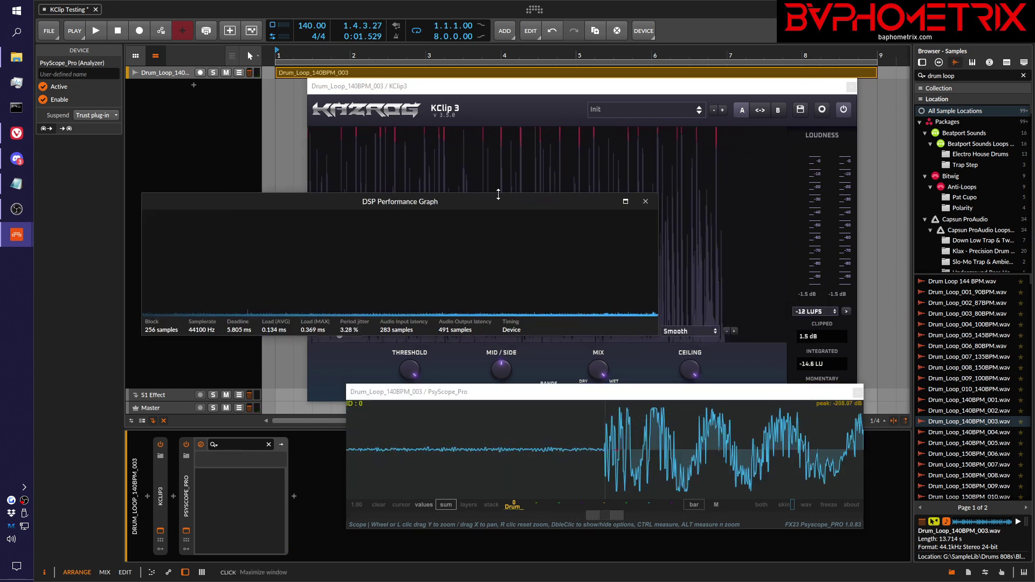
Step: Play the loop while raising KClip's input gain, then lower it back to 1.5 dB
click(578, 96)
key(space)
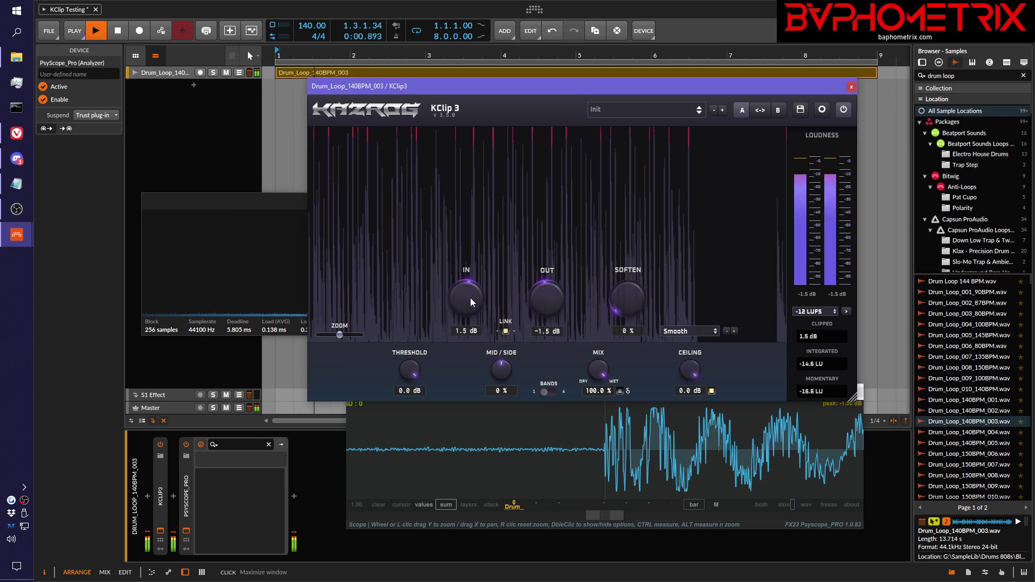
drag(470, 298, 475, 273)
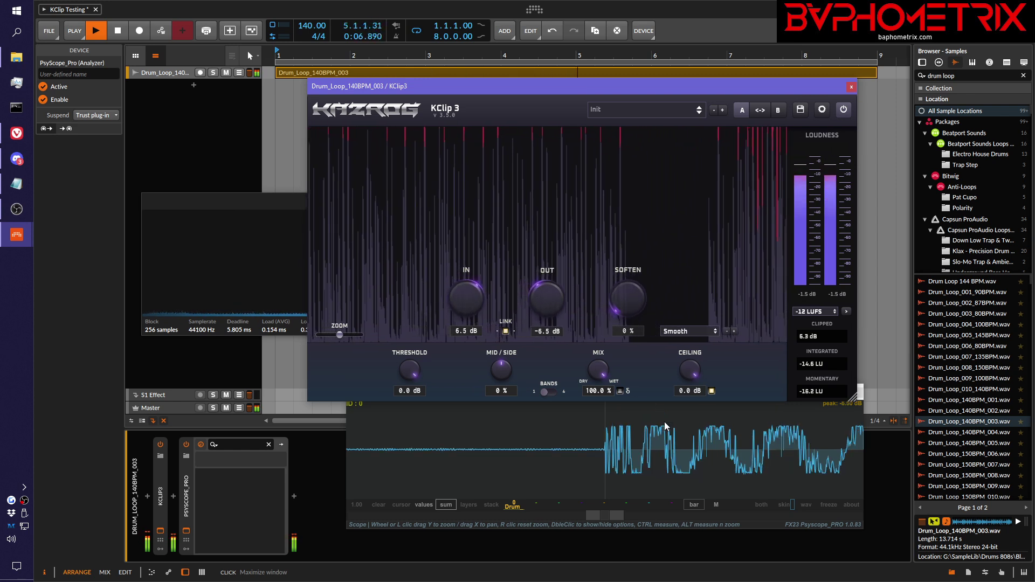
drag(465, 297, 452, 329)
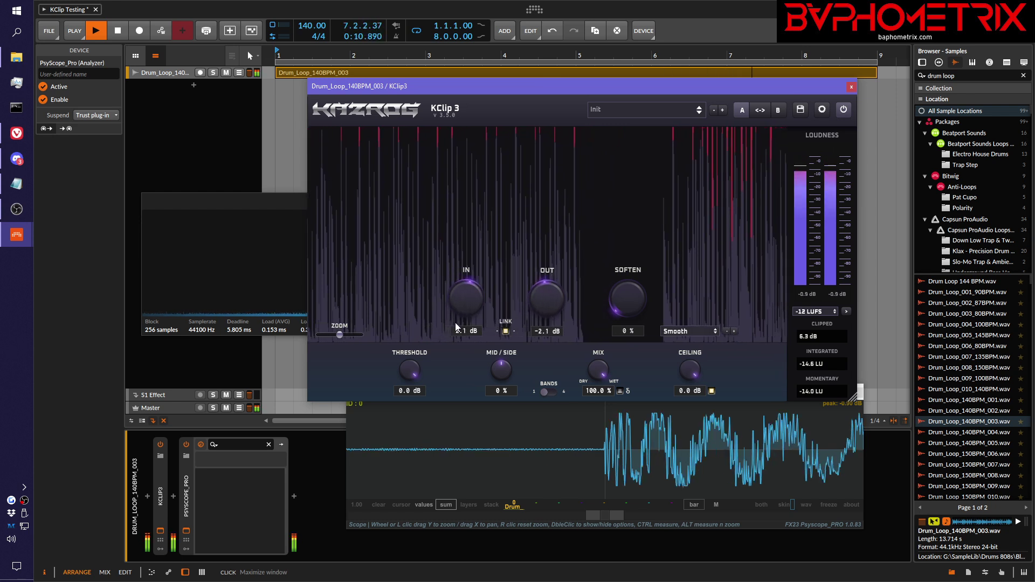
scroll(472, 296, down, 3)
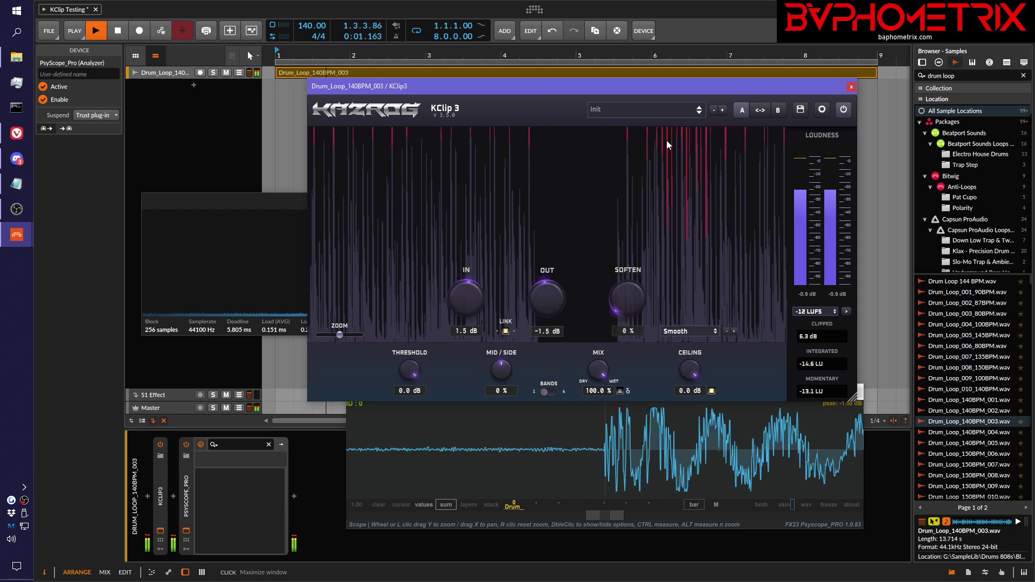
Step: Close the PsyScope_Pro plugin window
click(571, 474)
drag(829, 396, 826, 404)
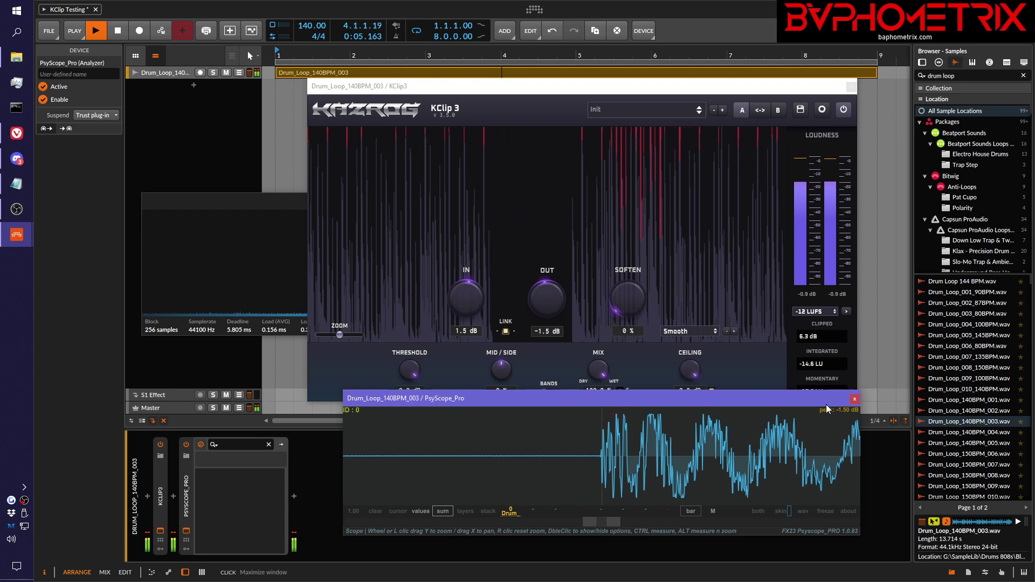
click(854, 399)
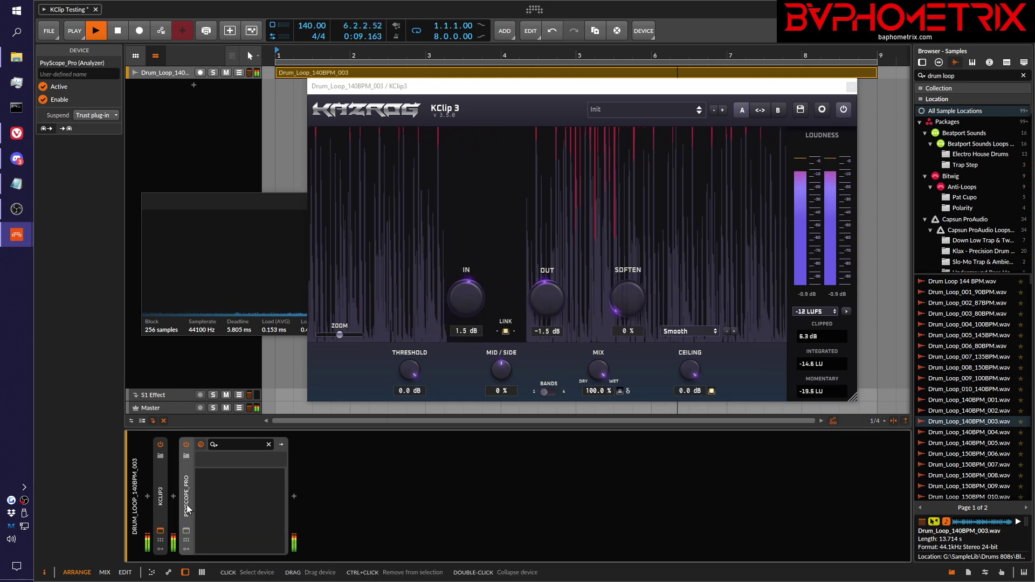
Step: Delete PsyScope_Pro from the chain, stop playback, and close the KClip window
key(Delete)
click(557, 90)
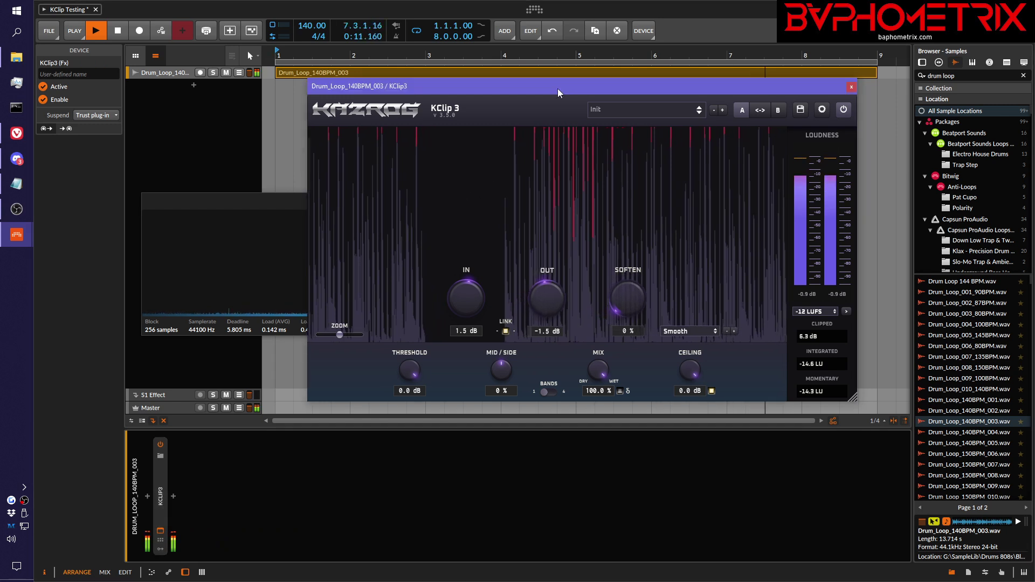
key(space)
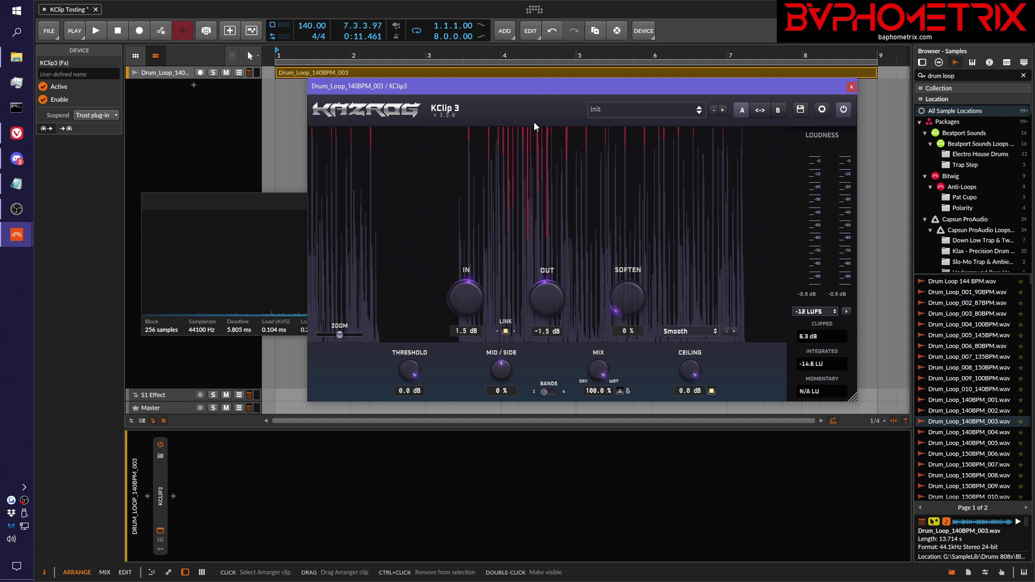
click(851, 87)
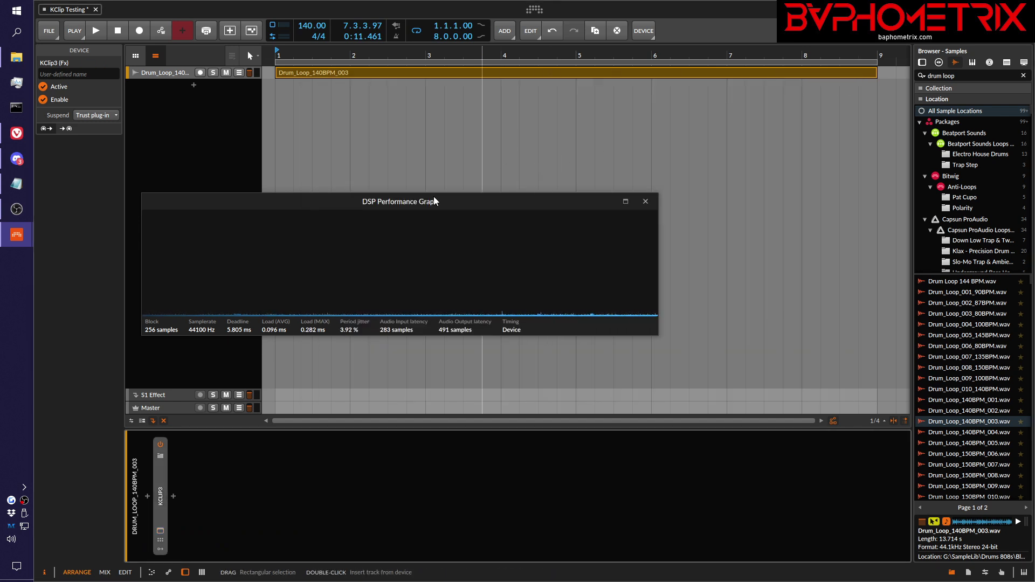
Step: Center the DSP Performance Graph and play the loop to read 0.070 ms average, 0.242 ms max
drag(433, 197, 616, 178)
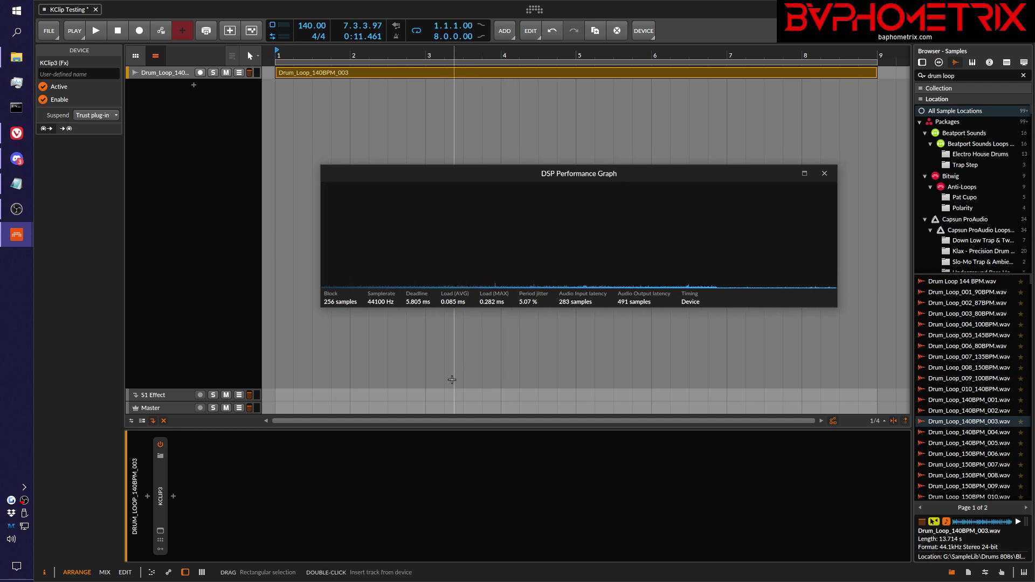
key(space)
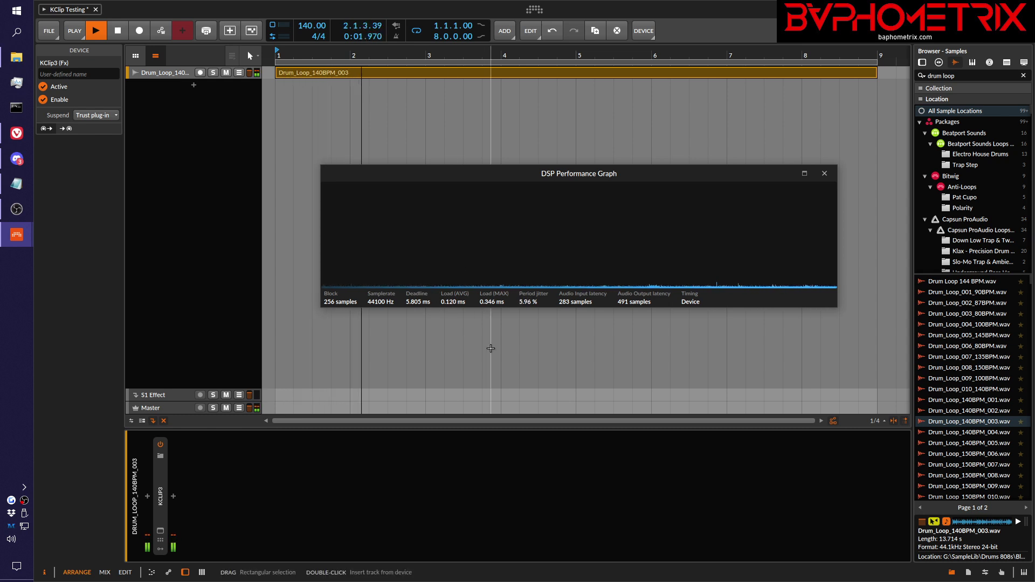
key(space)
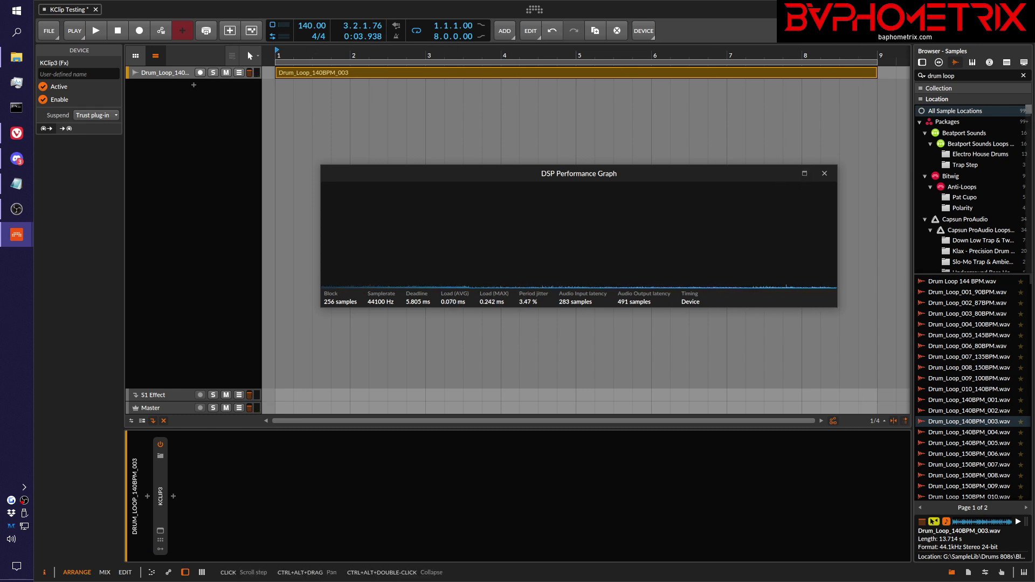
Step: Duplicate the Drum_Loop_140BPM_003 track with Ctrl+D into dozens of identical KClip3 tracks
key(ctrl+d)
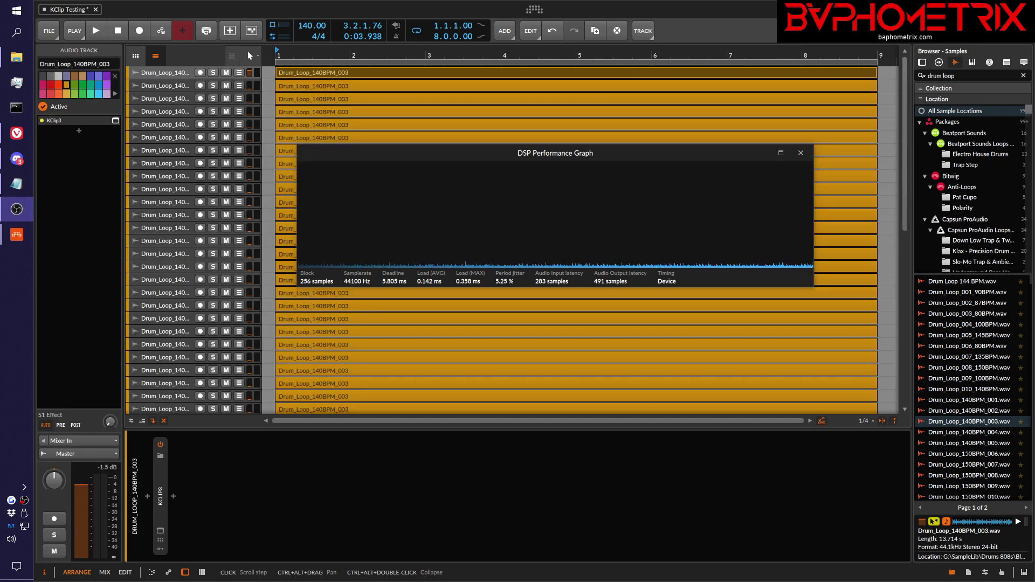
click(638, 155)
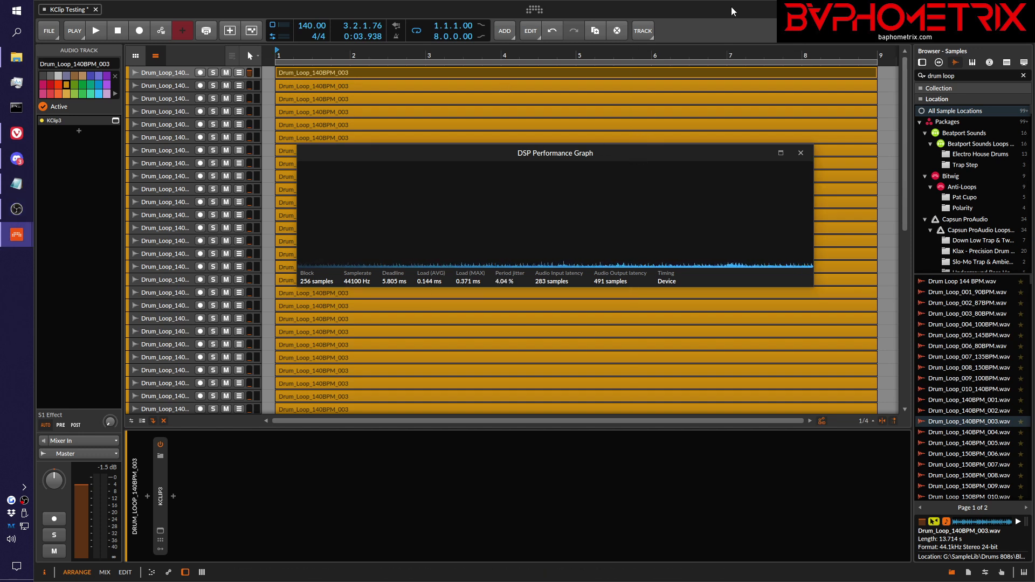
Step: Play all duplicated tracks to watch the DSP load, then stop playback
key(space)
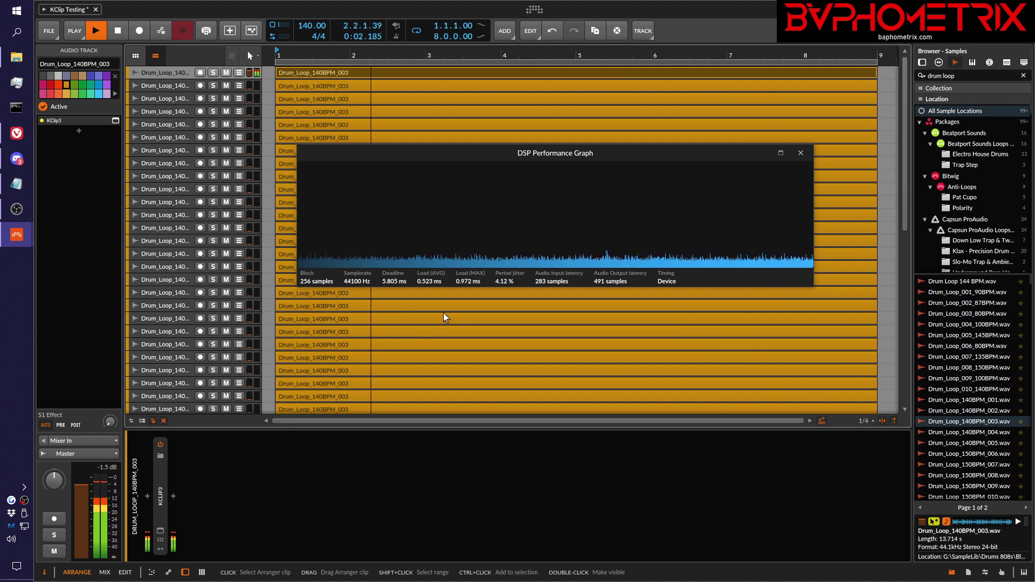
key(space)
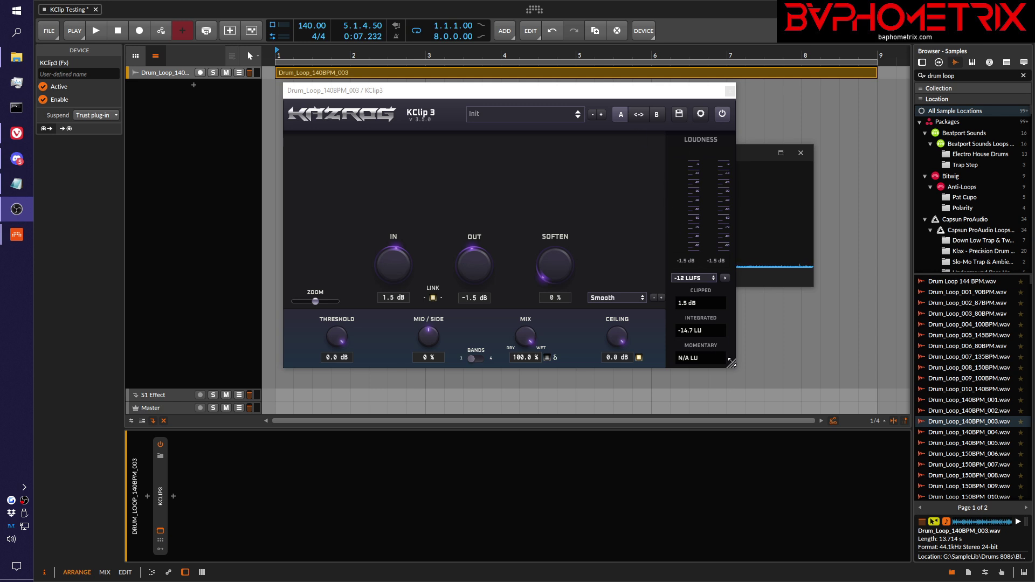
Step: Enlarge and reposition the KClip3 window, play and stop the loop, then close the window
drag(731, 366, 536, 210)
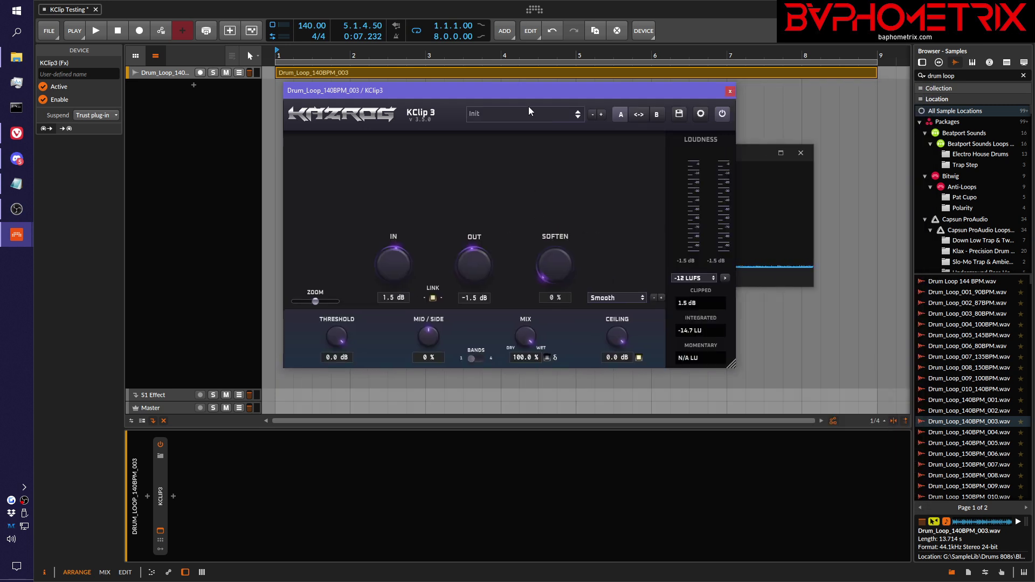
drag(526, 92, 484, 87)
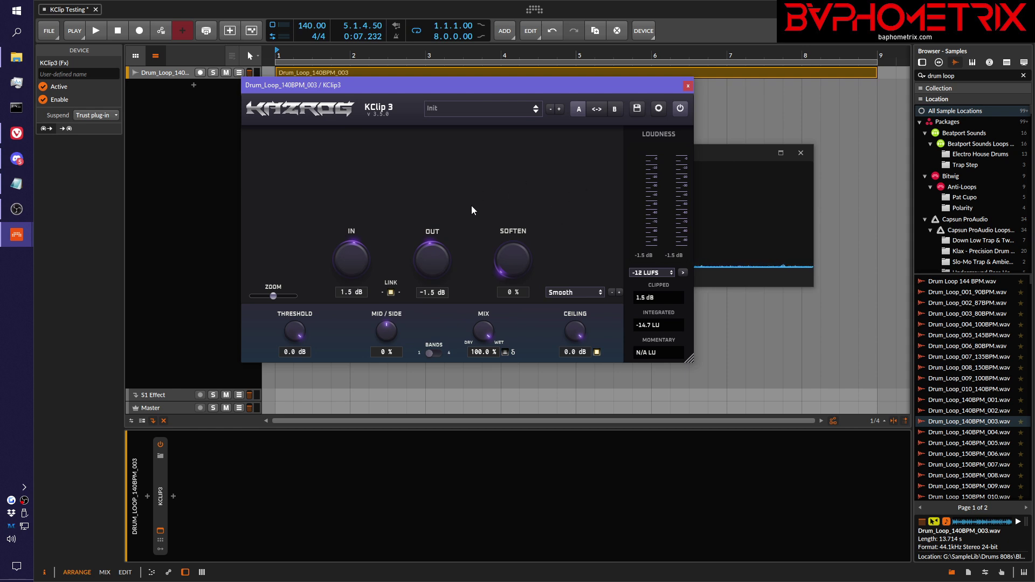
key(space)
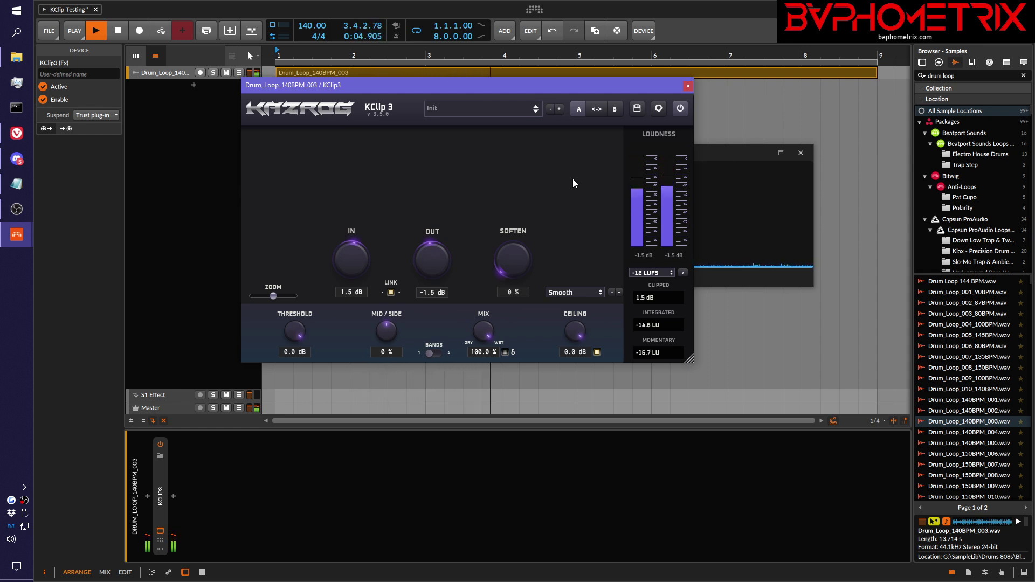
key(space)
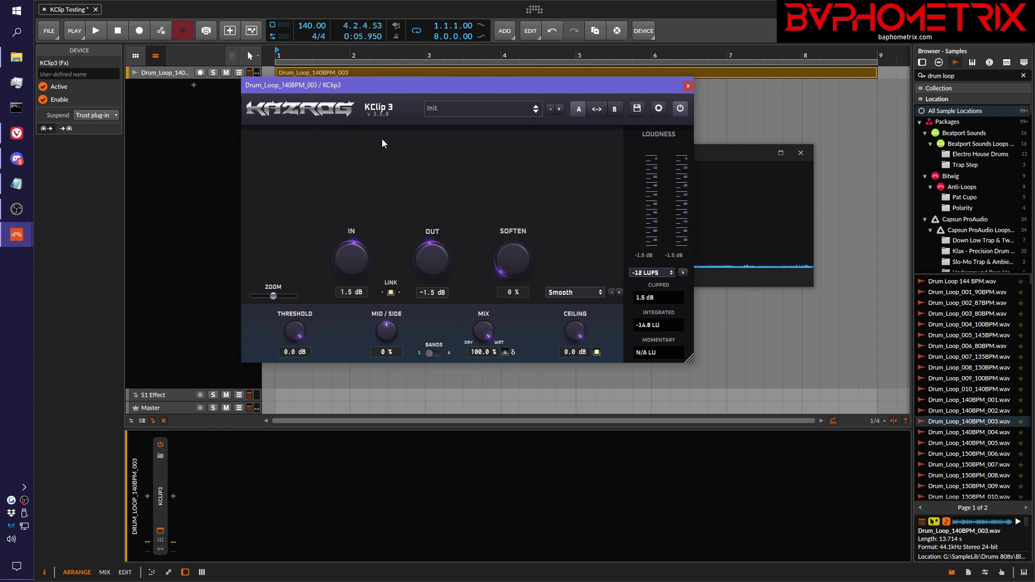
click(687, 87)
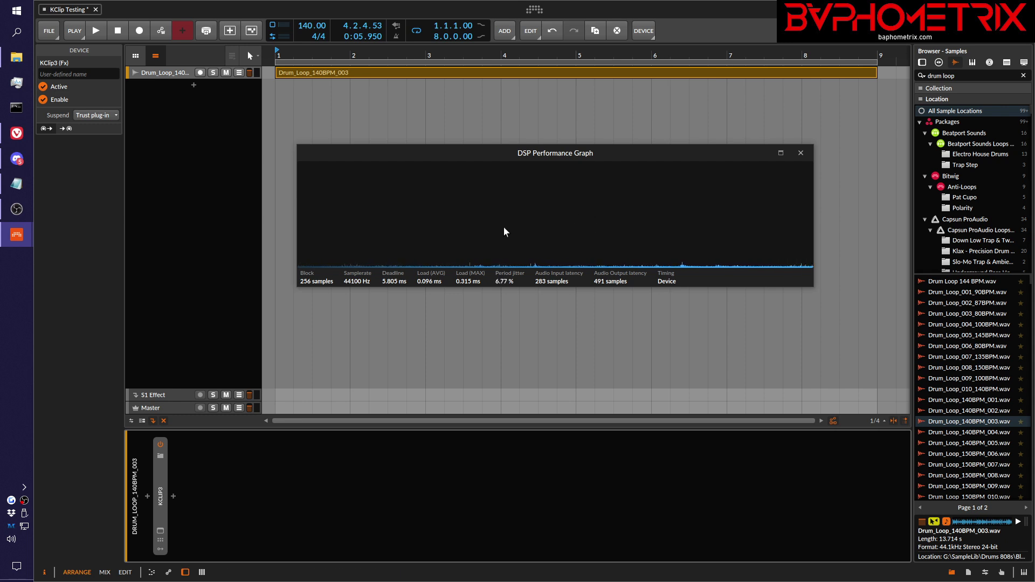